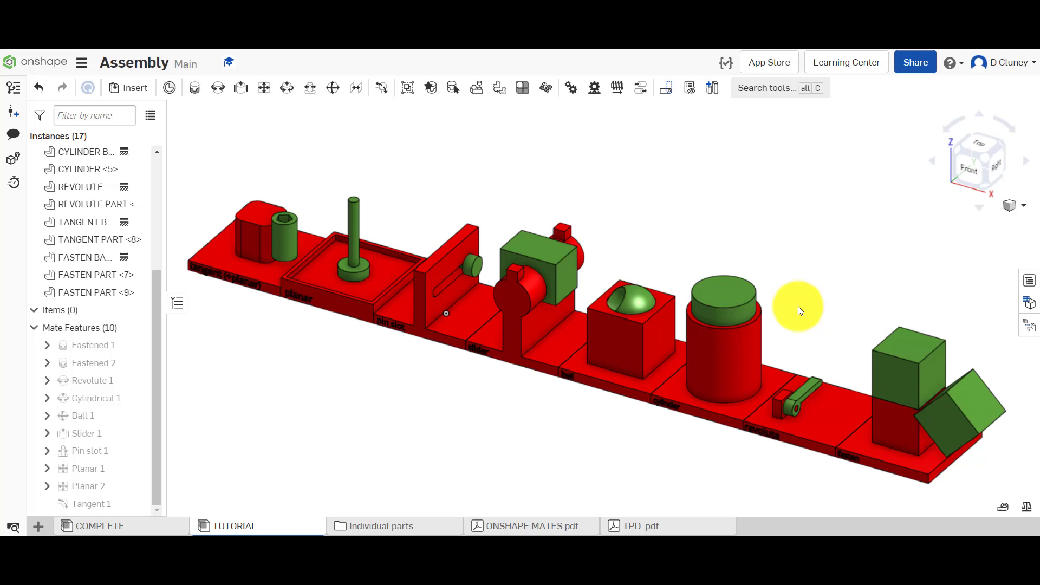
Swing the green arm upright about its Revolute 1 pin
{"action": "scroll", "coordinate": [801, 337], "scroll_direction": "down", "scroll_amount": 2}
{"action": "scroll", "coordinate": [824, 405], "scroll_direction": "up", "scroll_amount": 5}
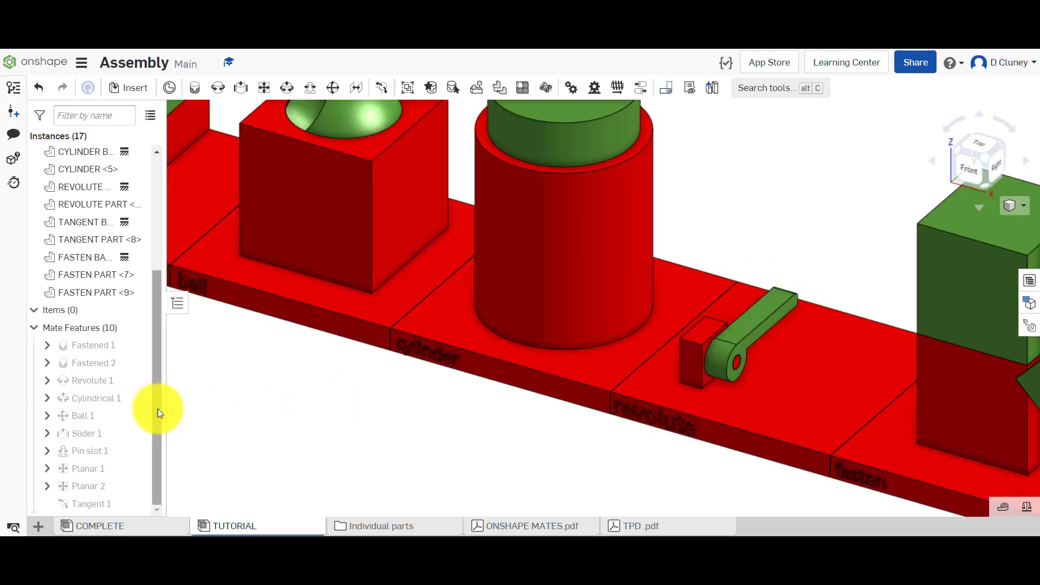
{"action": "left_click_drag", "start_coordinate": [159, 408], "coordinate": [160, 432]}
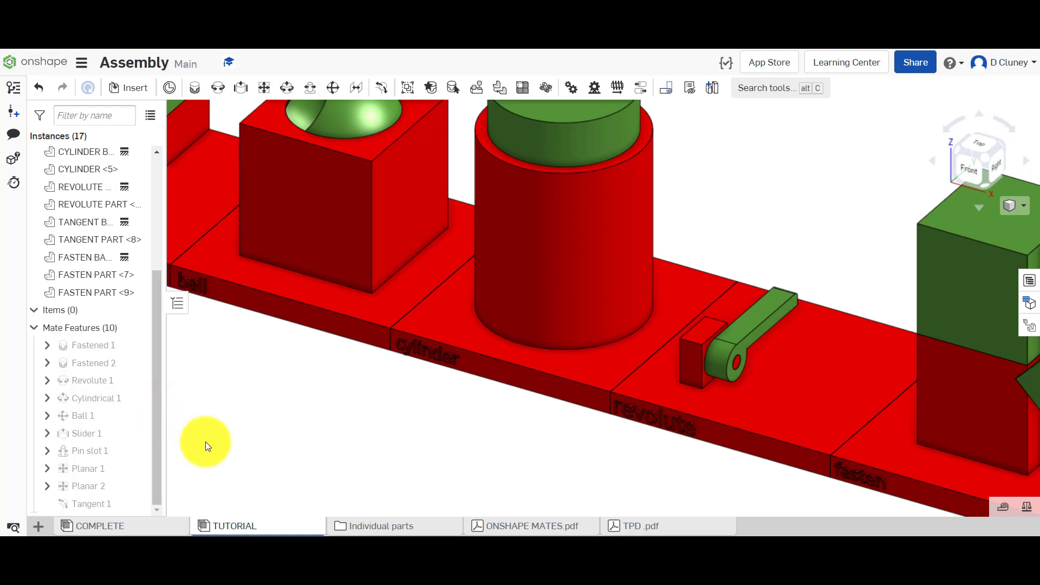
{"action": "right_click", "coordinate": [93, 383]}
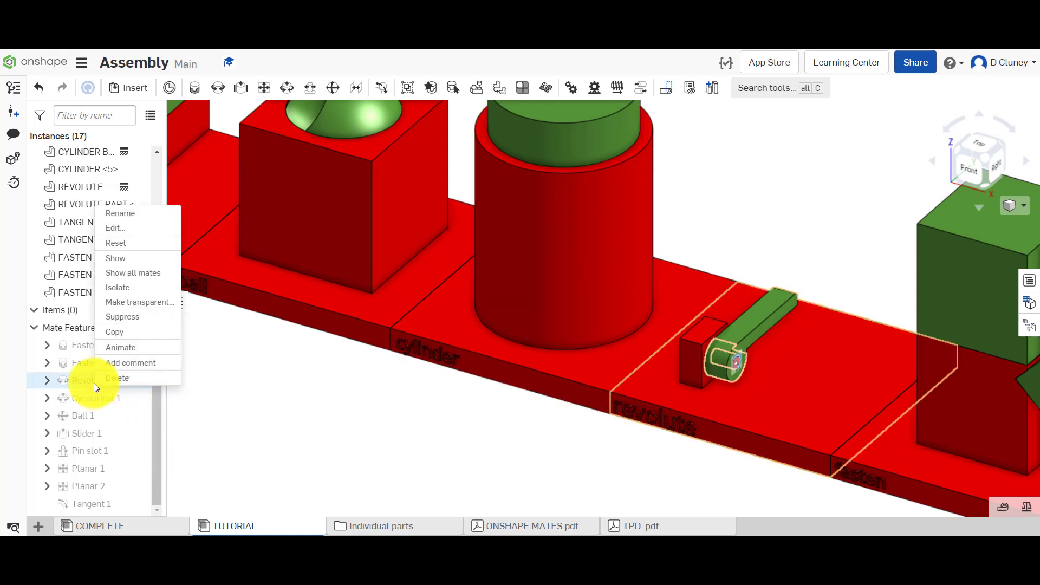
{"action": "left_click", "coordinate": [553, 470]}
{"action": "mouse_move", "coordinate": [754, 311]}
{"action": "left_mouse_down"}
{"action": "mouse_move", "coordinate": [730, 310]}
{"action": "mouse_move", "coordinate": [745, 307]}
{"action": "left_mouse_up"}
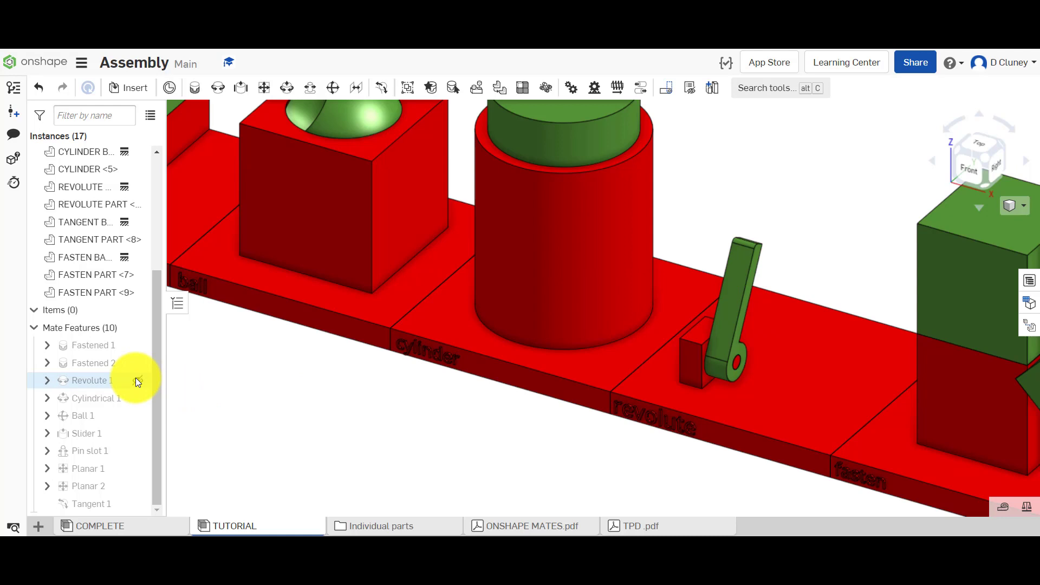
Reset the arm to its flat position and show the Revolute 1 mate
{"action": "right_click", "coordinate": [98, 381]}
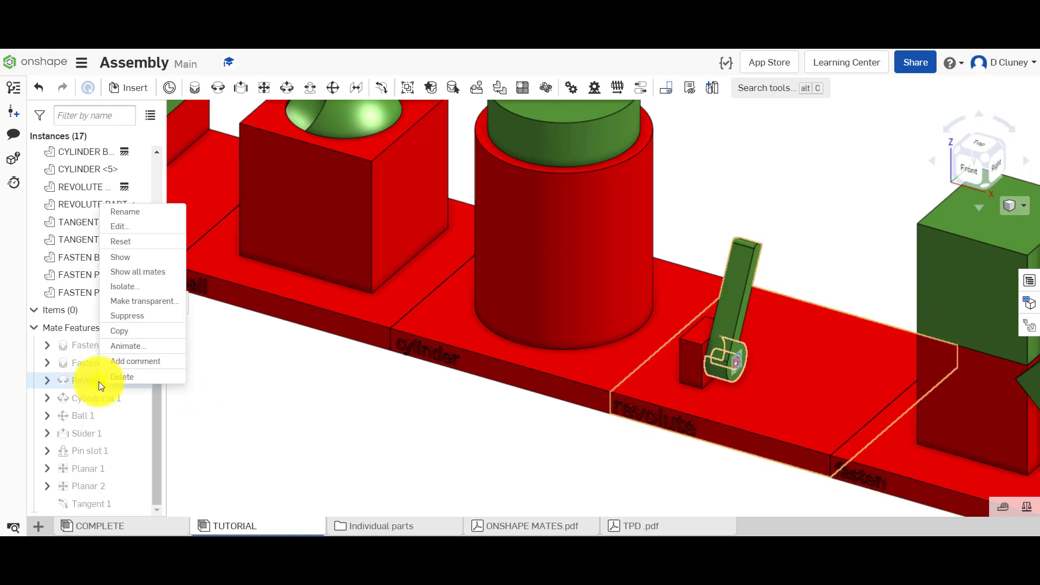
{"action": "left_click", "coordinate": [139, 241]}
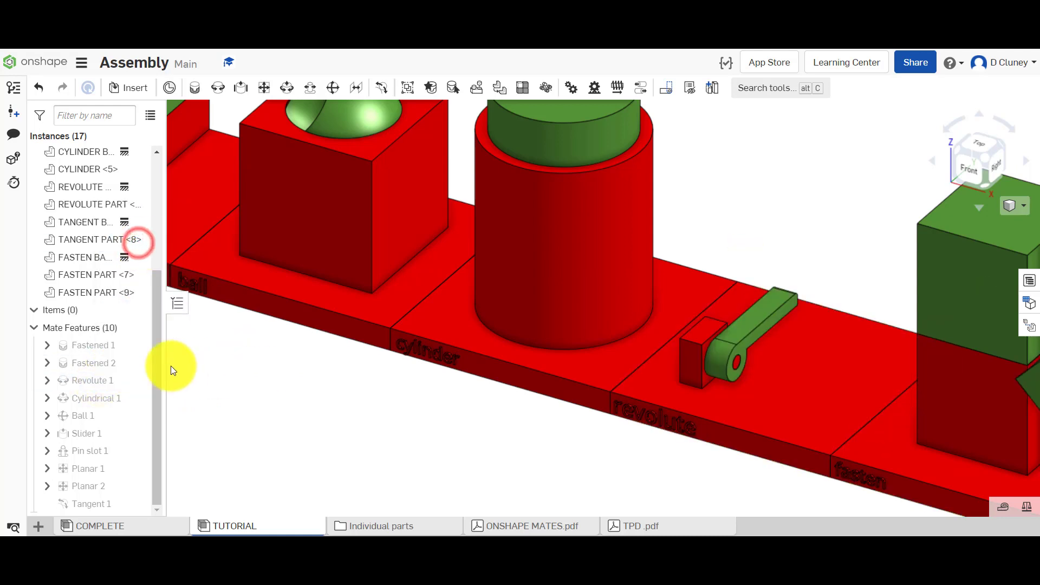
{"action": "right_click", "coordinate": [96, 381]}
{"action": "left_click", "coordinate": [147, 258]}
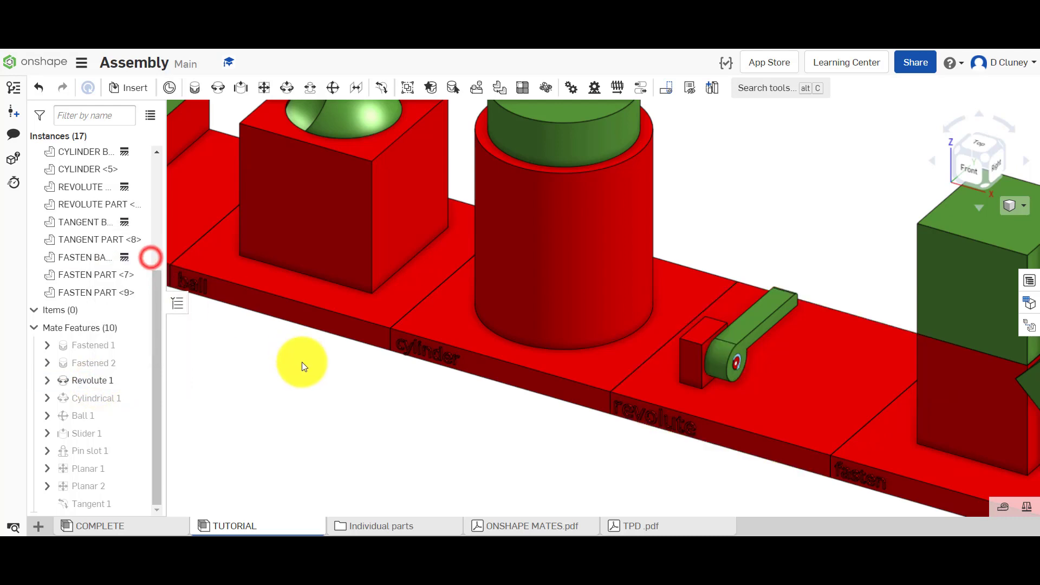
{"action": "left_click", "coordinate": [534, 441]}
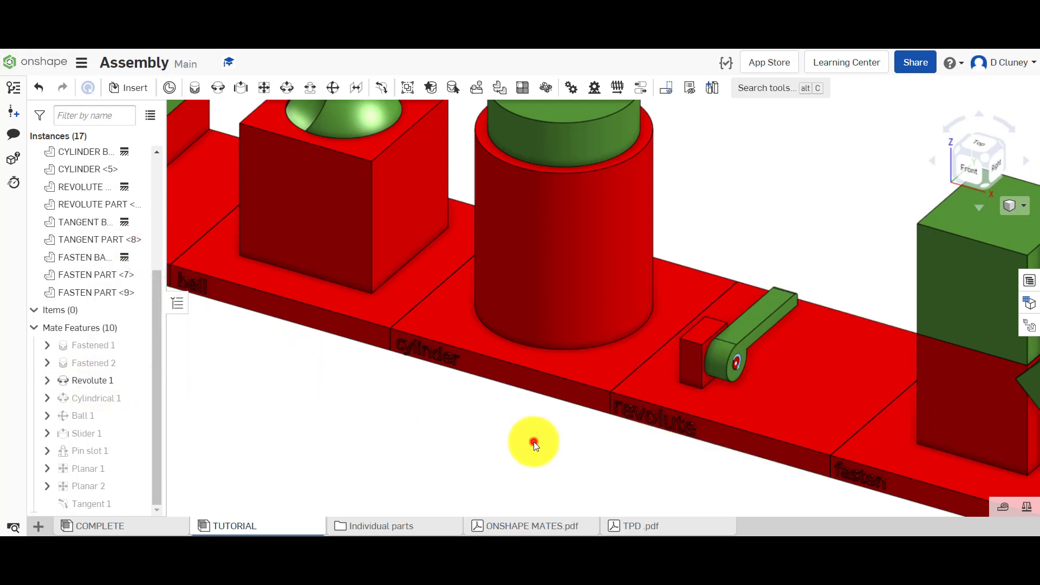
Hide the Revolute 1 mate again
{"action": "scroll", "coordinate": [794, 372], "scroll_direction": "up", "scroll_amount": 5}
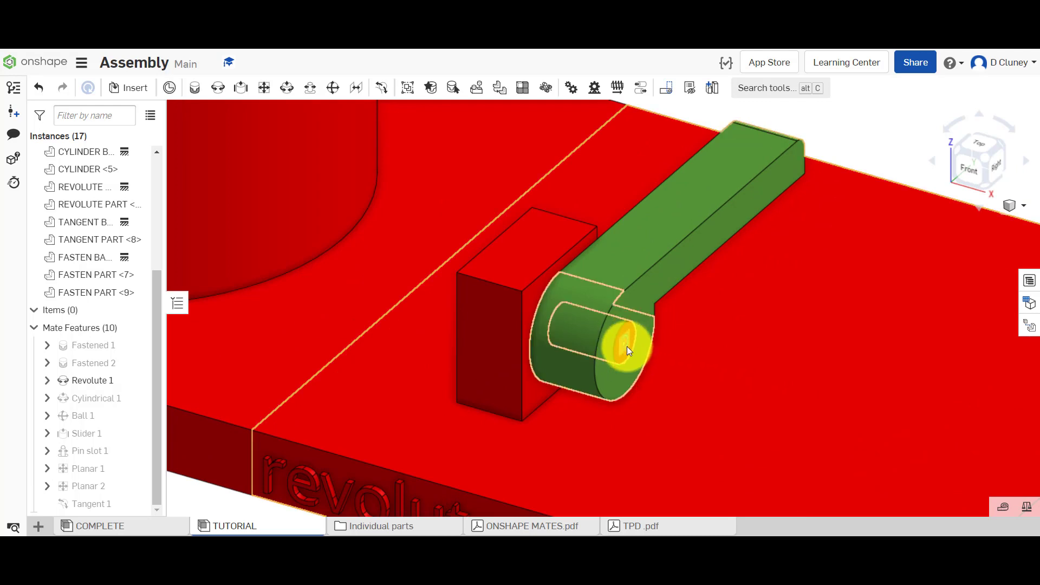
{"action": "right_click", "coordinate": [92, 381]}
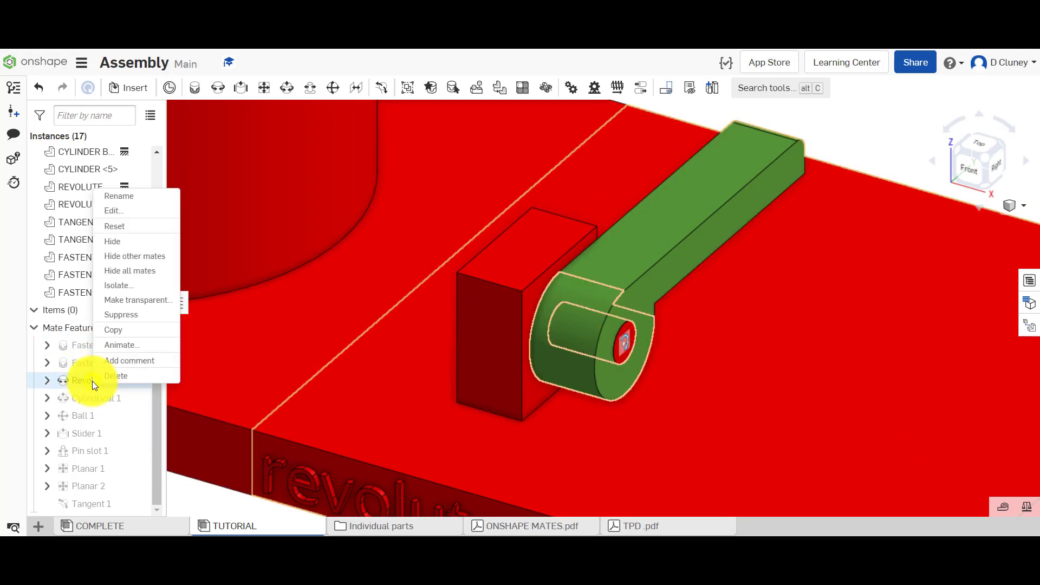
{"action": "left_click", "coordinate": [139, 242]}
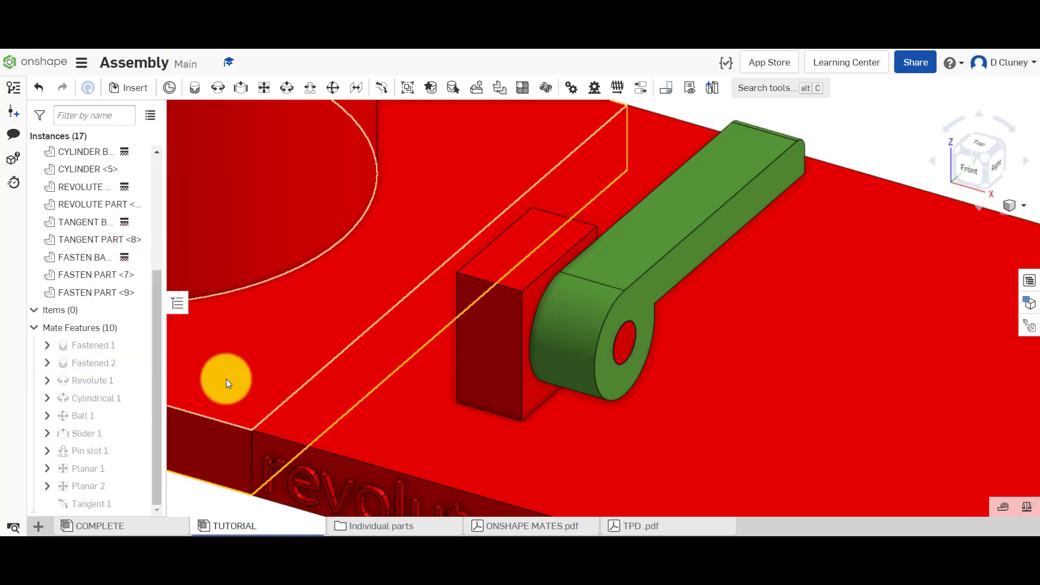
{"action": "right_click", "coordinate": [102, 382]}
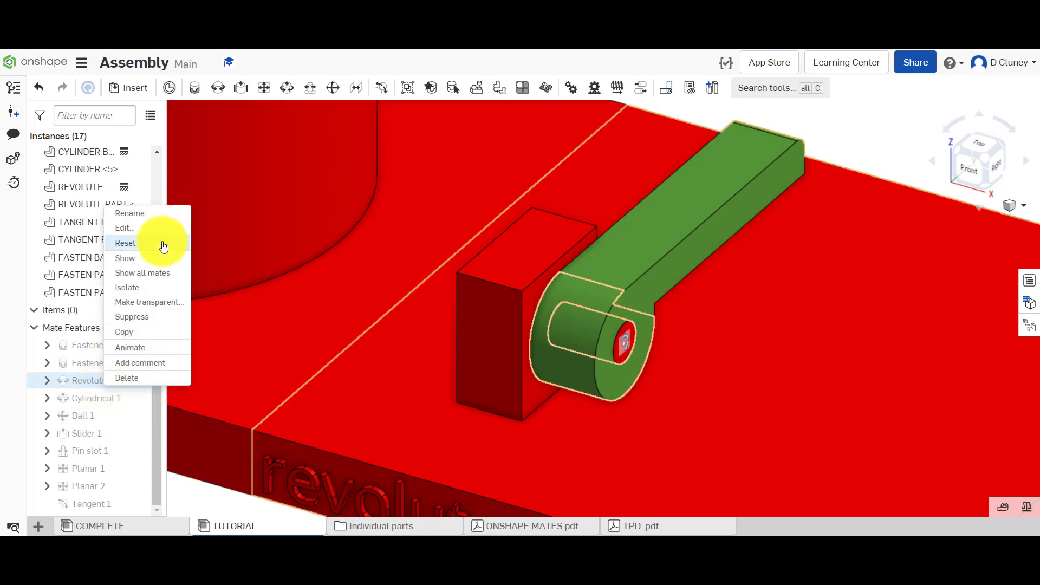
Show all ten mates and fit the whole assembly in the view
{"action": "left_click", "coordinate": [157, 272]}
{"action": "scroll", "coordinate": [307, 346], "scroll_direction": "down", "scroll_amount": 3}
{"action": "scroll", "coordinate": [307, 346], "scroll_direction": "down", "scroll_amount": 5}
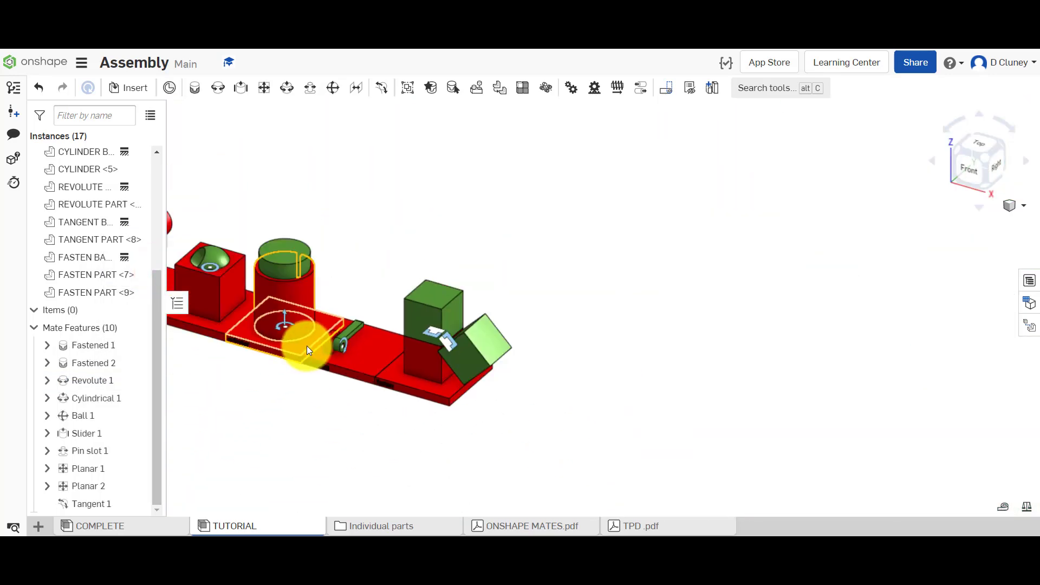
{"action": "key", "text": "f"}
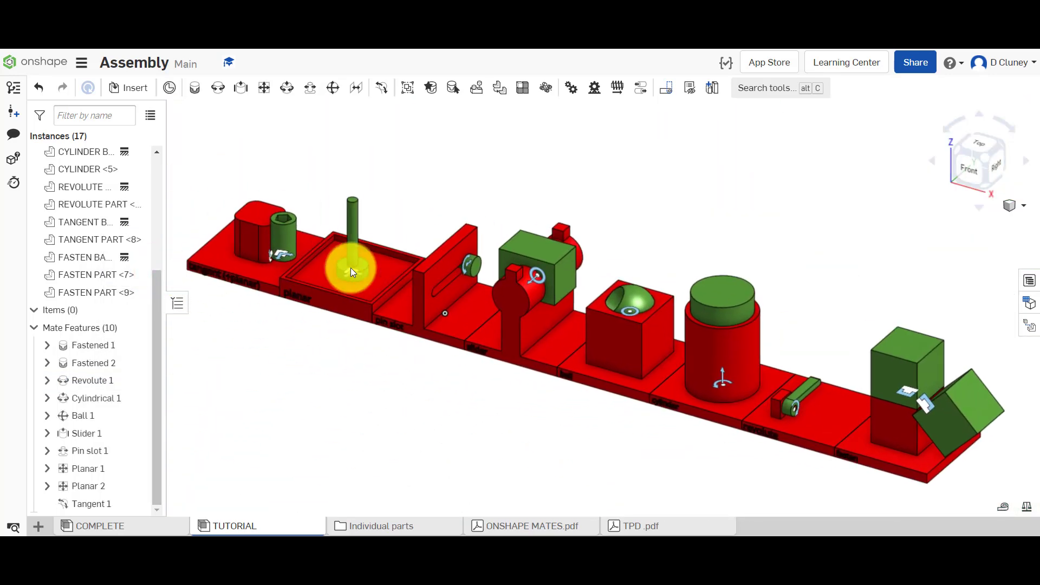
Hide all mates through the Fastened 2 options and clear the selection
{"action": "right_click", "coordinate": [114, 362]}
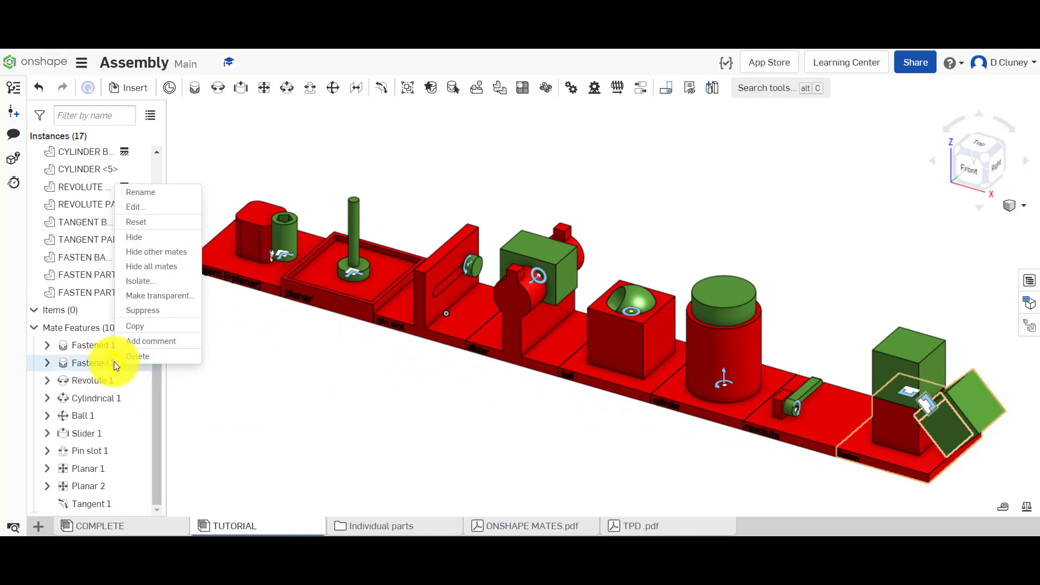
{"action": "left_click", "coordinate": [182, 266]}
{"action": "left_click", "coordinate": [473, 424]}
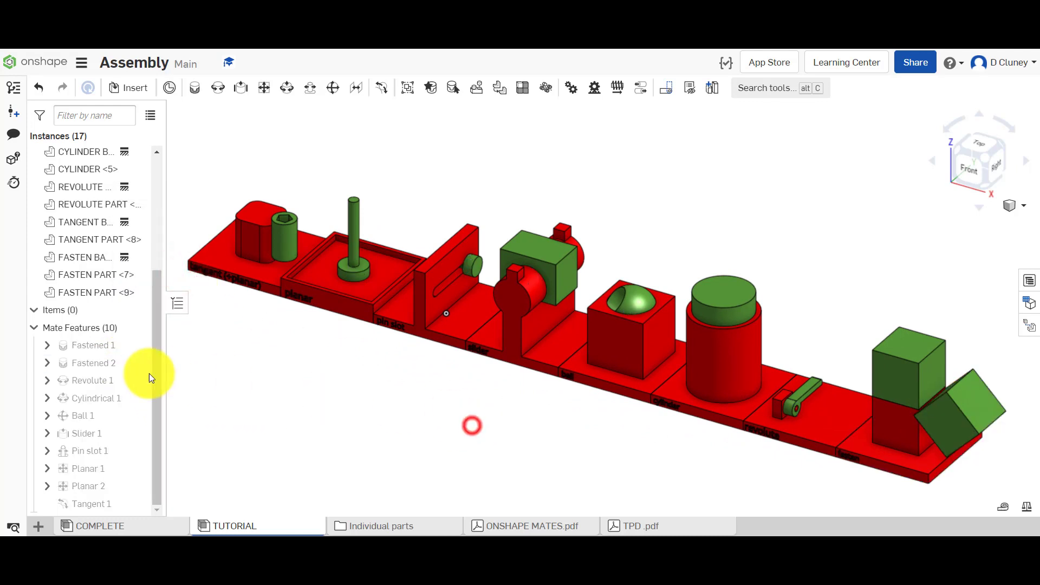
{"action": "right_click", "coordinate": [93, 382]}
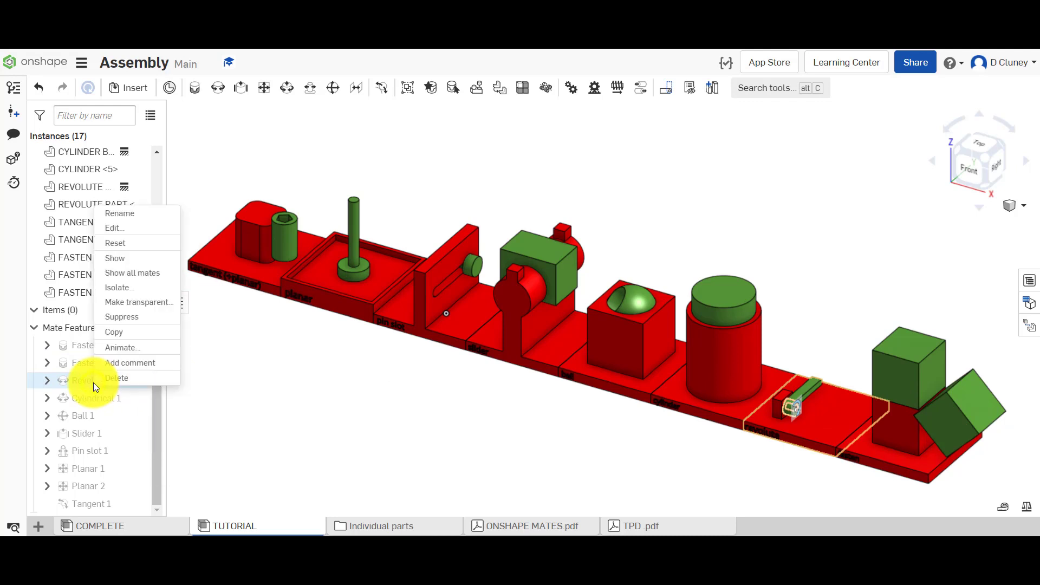
Isolate the Revolute 1 parts and swing the green link to new angles
{"action": "left_click", "coordinate": [155, 290]}
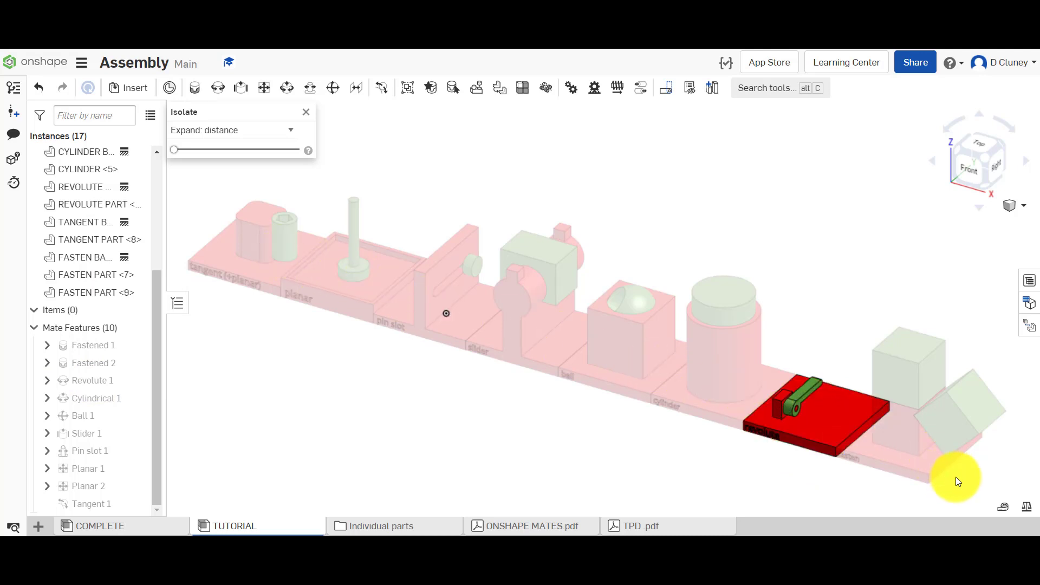
{"action": "scroll", "coordinate": [956, 478], "scroll_direction": "up", "scroll_amount": 5}
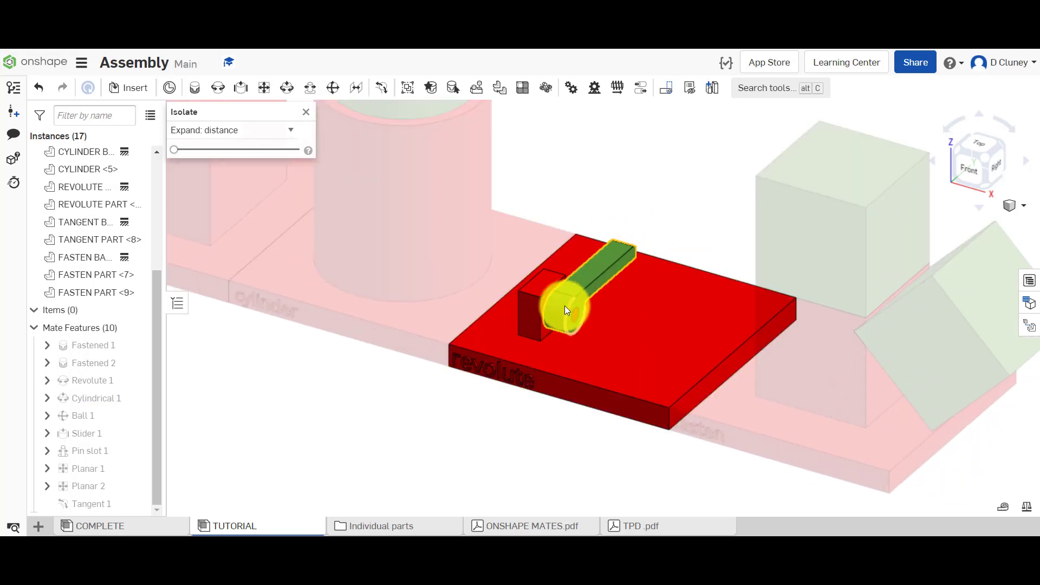
{"action": "left_click_drag", "start_coordinate": [564, 305], "coordinate": [517, 304]}
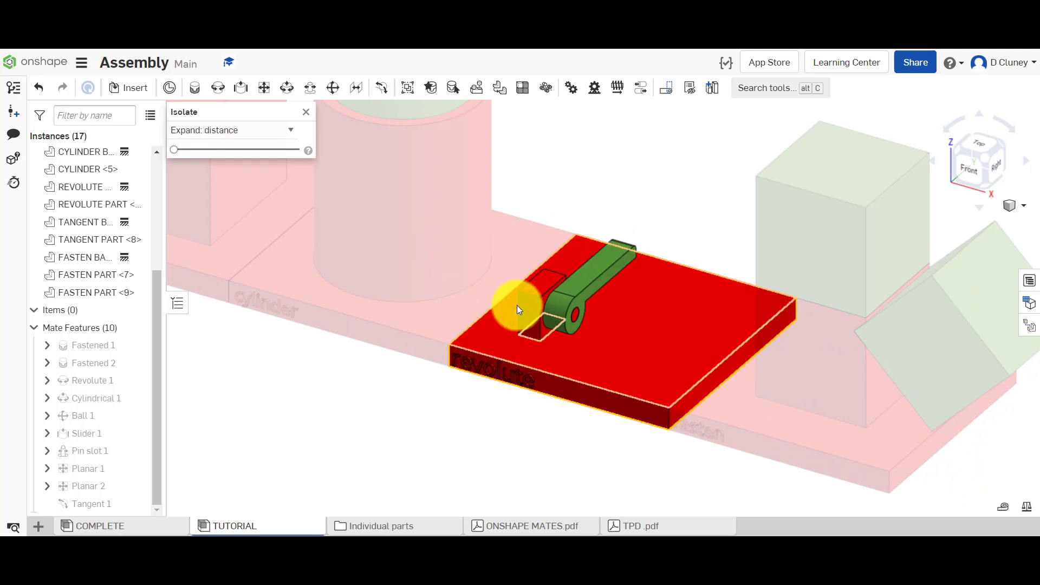
{"action": "left_click_drag", "start_coordinate": [584, 306], "coordinate": [567, 343]}
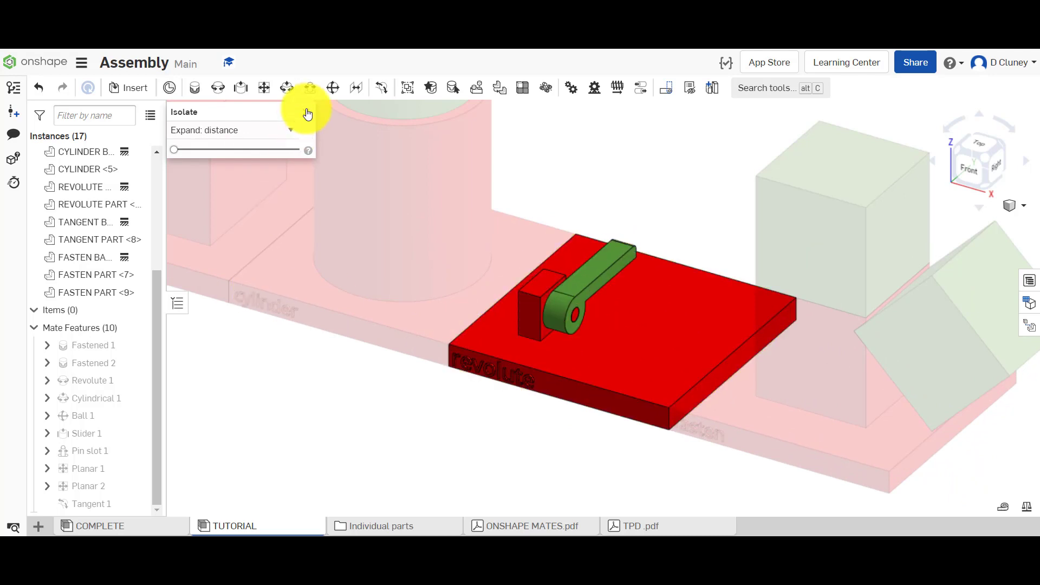
Widen the isolation, then end it so all parts appear solid, with Revolute 1's actions listed
{"action": "left_click_drag", "start_coordinate": [174, 150], "coordinate": [207, 151]}
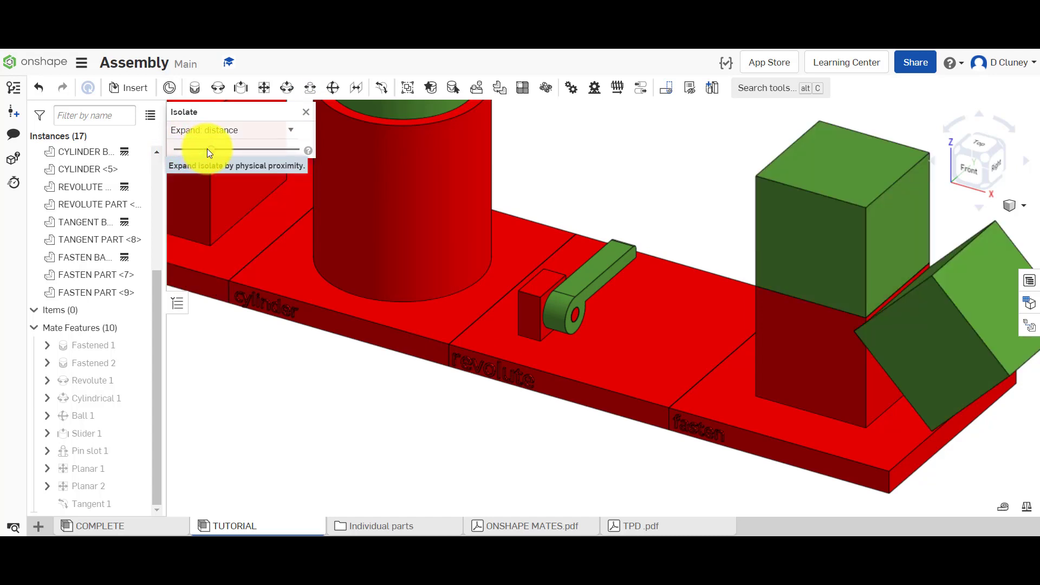
{"action": "scroll", "coordinate": [262, 324], "scroll_direction": "down", "scroll_amount": 10}
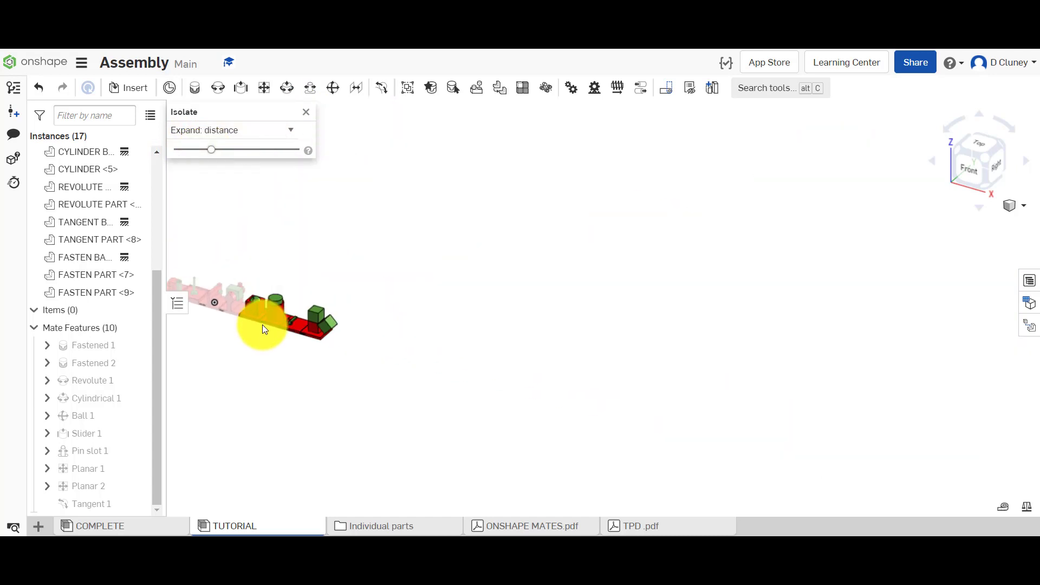
{"action": "scroll", "coordinate": [203, 265], "scroll_direction": "up", "scroll_amount": 4}
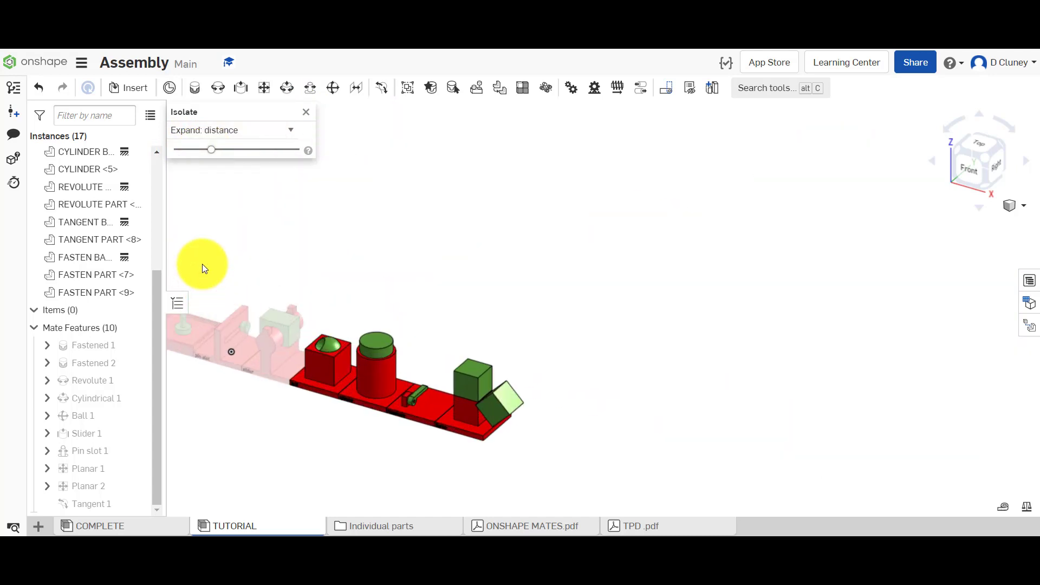
{"action": "left_click", "coordinate": [305, 112]}
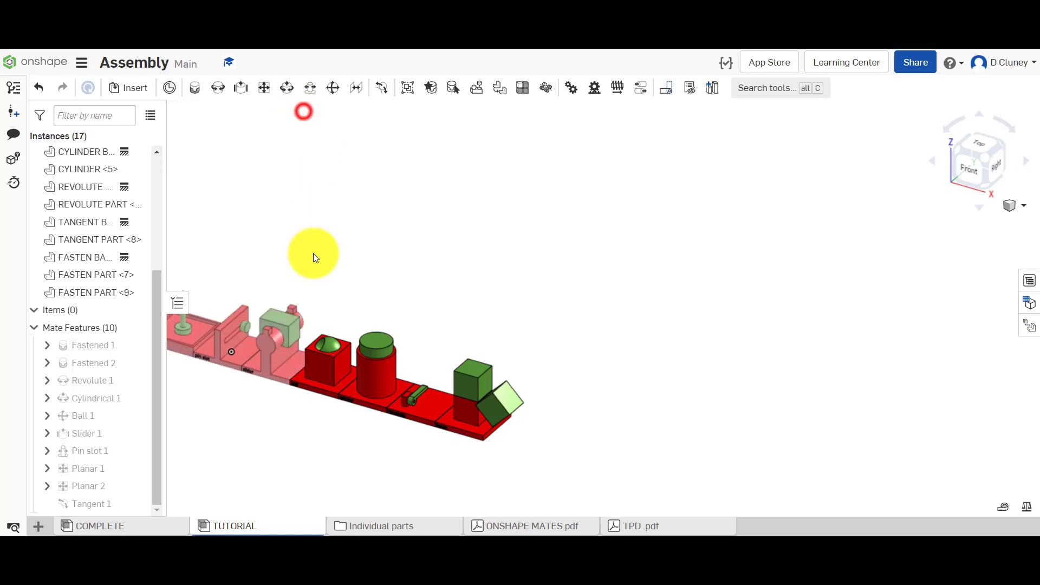
{"action": "right_click", "coordinate": [85, 380]}
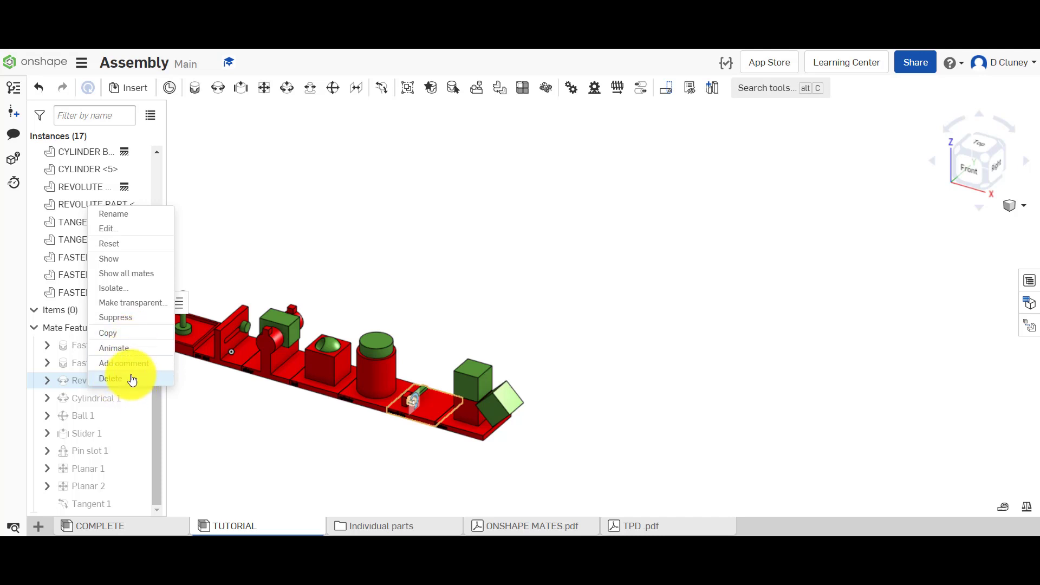
Open Animate for Revolute 1 (-14 to 183 deg) and move the dialog off the model
{"action": "left_click", "coordinate": [125, 349]}
{"action": "left_click_drag", "start_coordinate": [331, 370], "coordinate": [384, 160]}
{"action": "scroll", "coordinate": [401, 441], "scroll_direction": "up", "scroll_amount": 5}
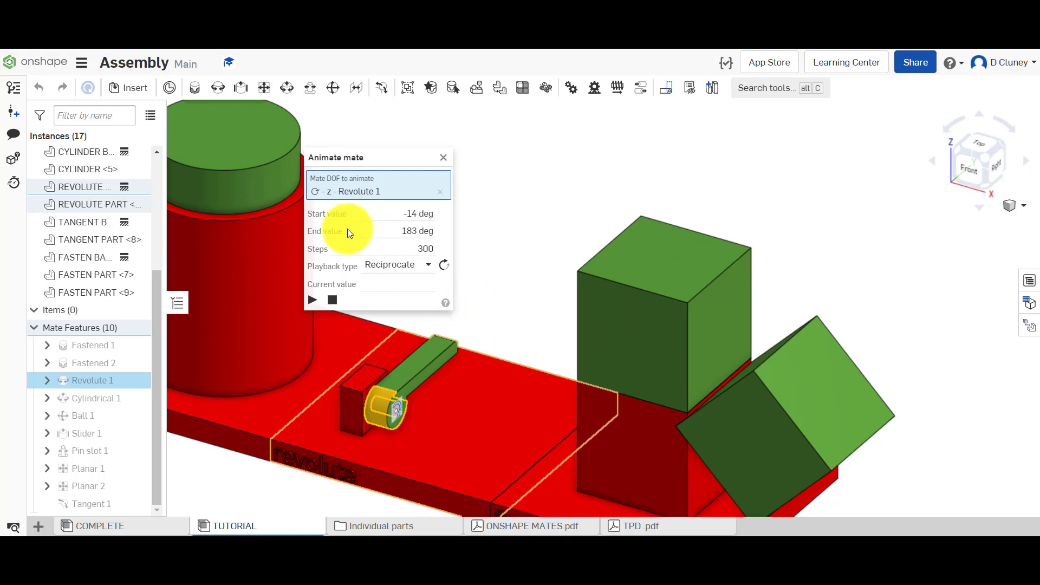
{"action": "left_click_drag", "start_coordinate": [367, 157], "coordinate": [478, 115]}
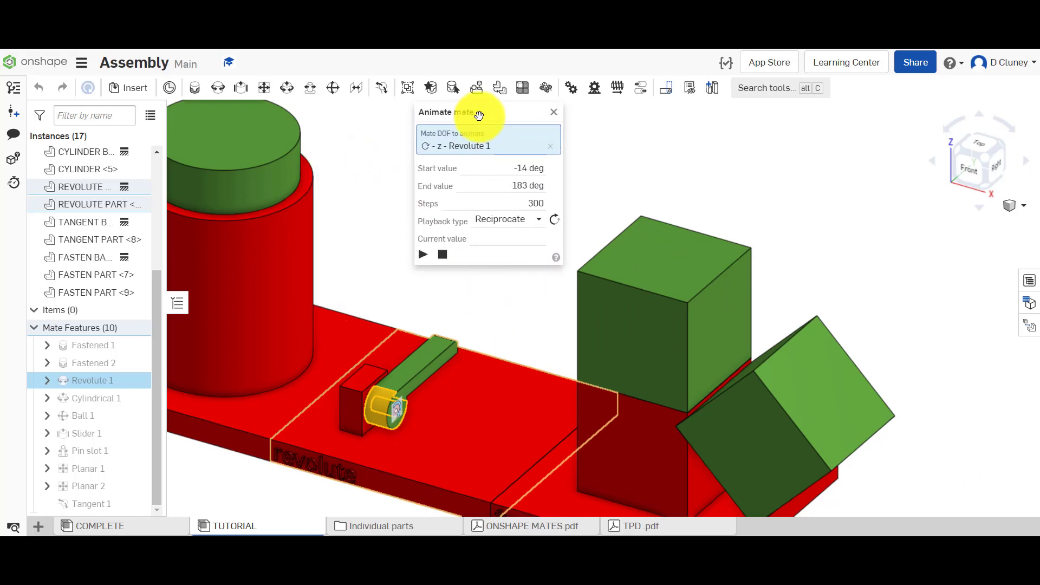
{"action": "left_click", "coordinate": [499, 187]}
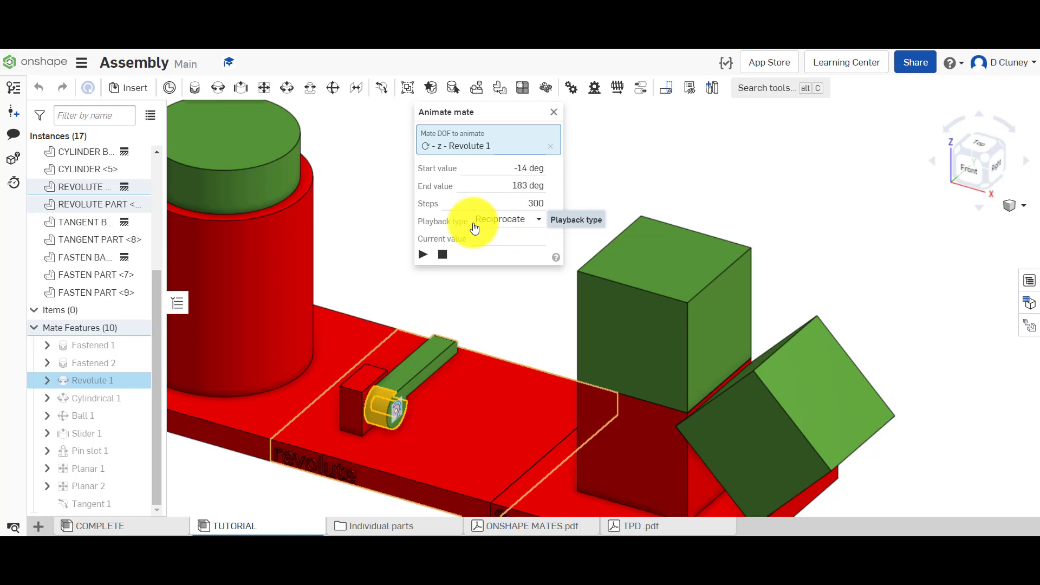
Play the arm rotation once with Single playback, then reversed
{"action": "left_click", "coordinate": [507, 226]}
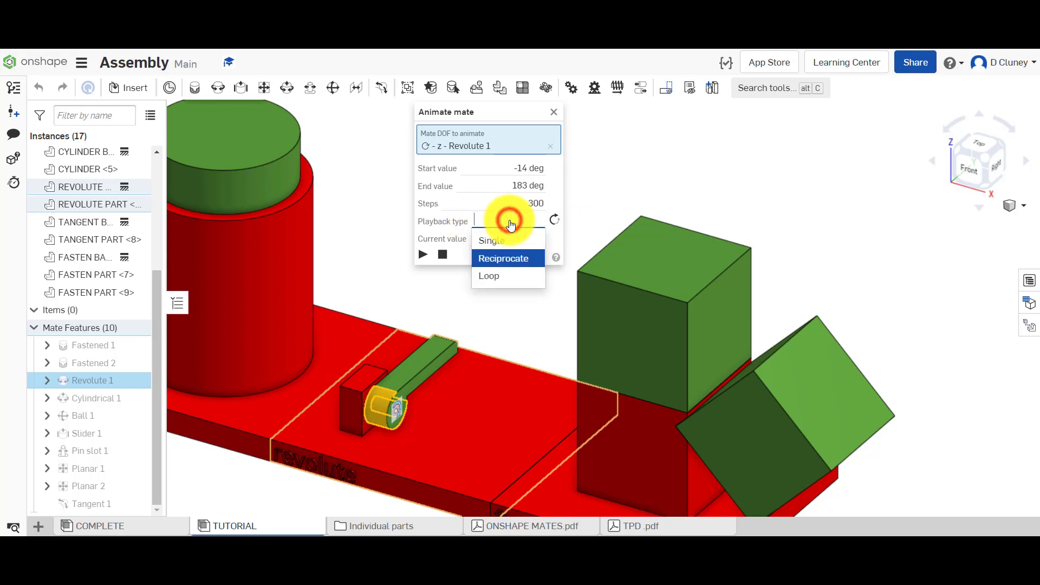
{"action": "left_click", "coordinate": [509, 238]}
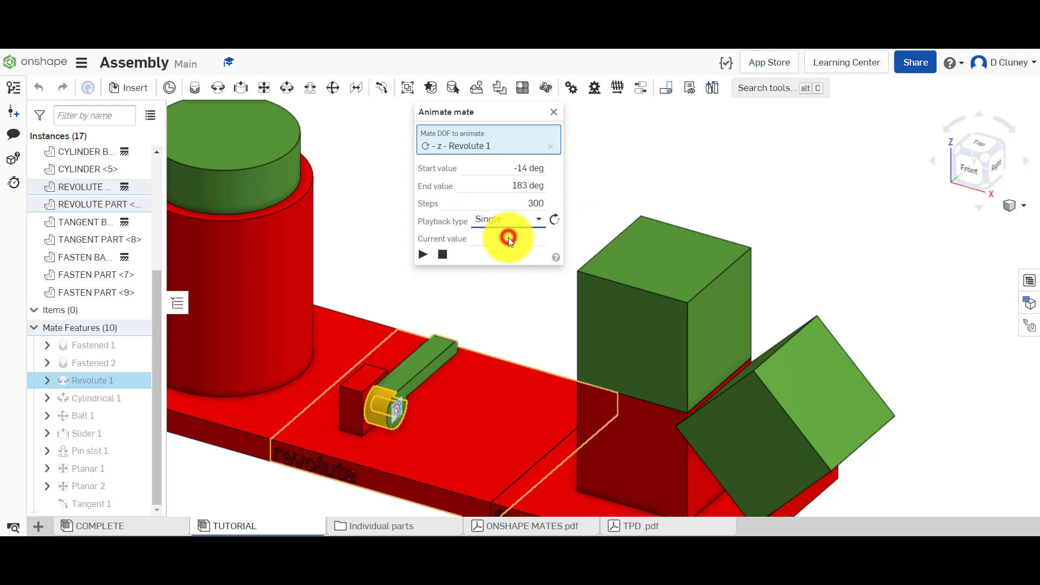
{"action": "left_click", "coordinate": [421, 256]}
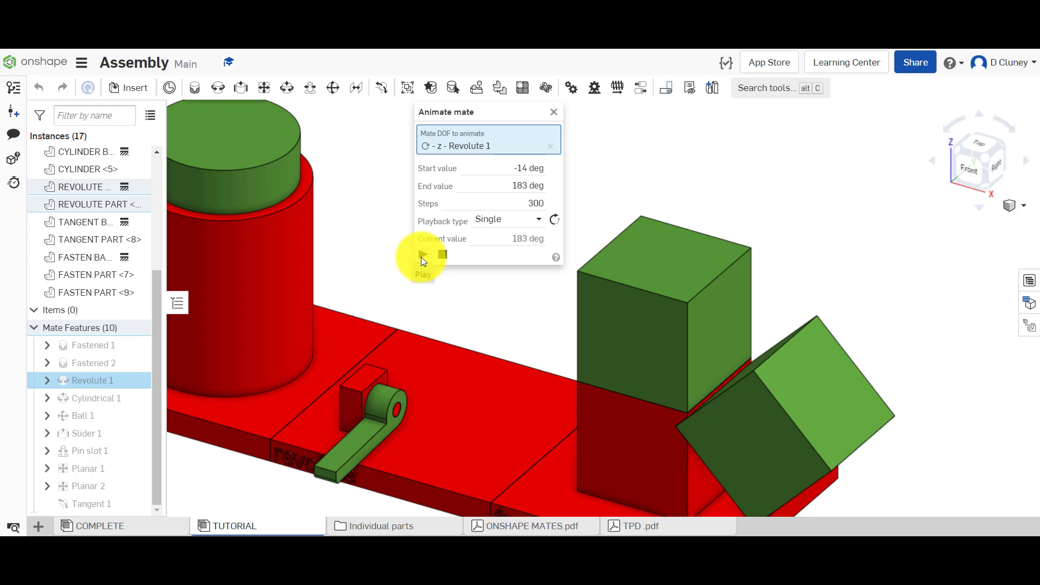
{"action": "left_click", "coordinate": [440, 259]}
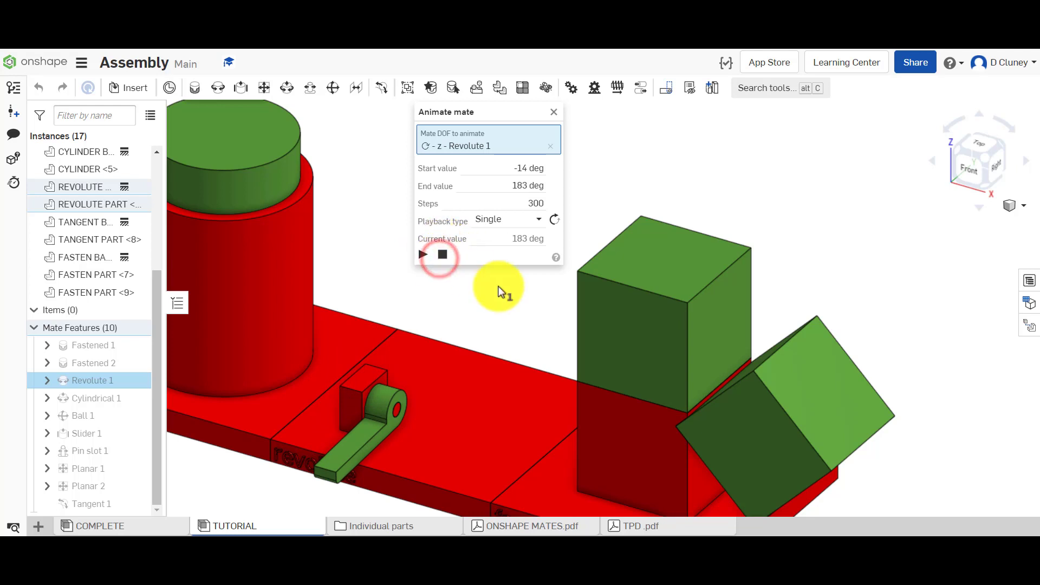
{"action": "left_click", "coordinate": [554, 223]}
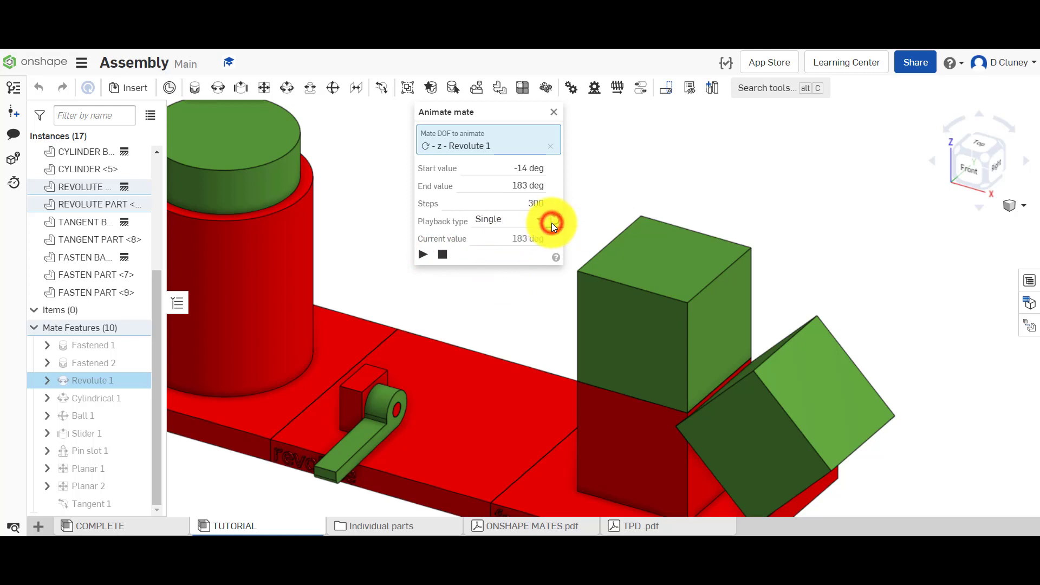
{"action": "left_click", "coordinate": [423, 255]}
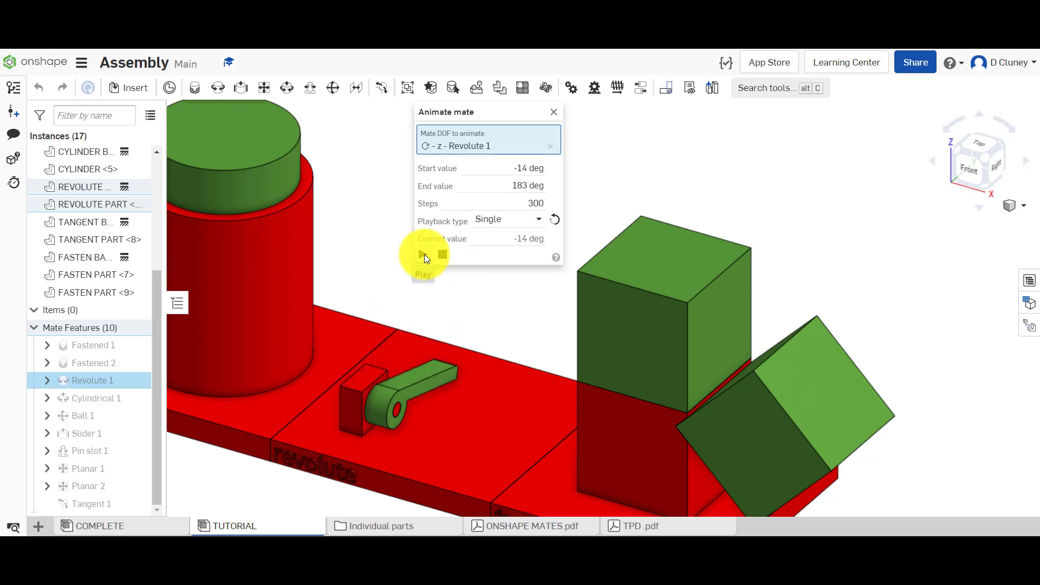
Run the arm animation with Reciprocate playback, then stop it
{"action": "left_click", "coordinate": [503, 227]}
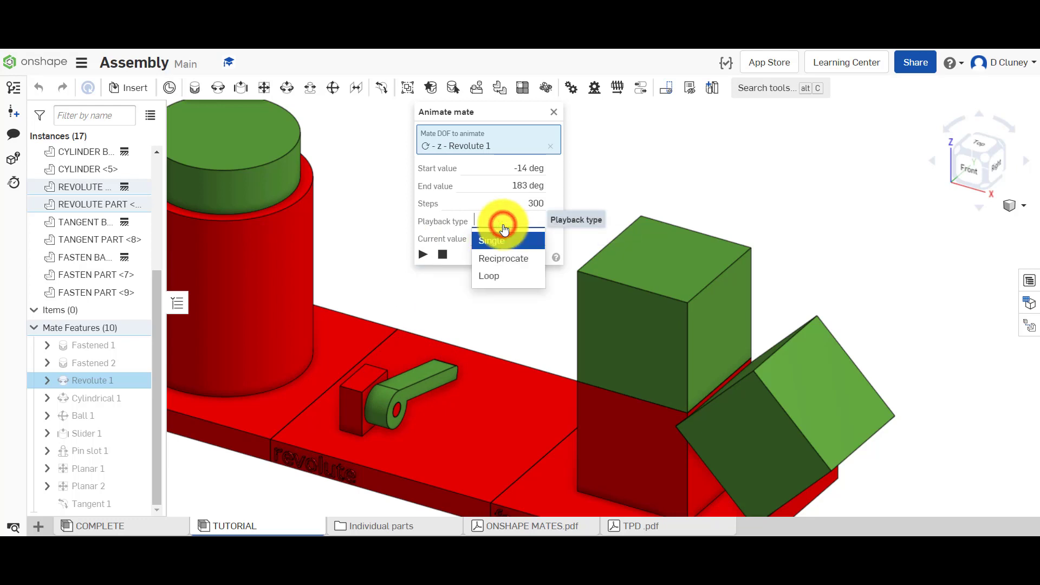
{"action": "left_click", "coordinate": [512, 259]}
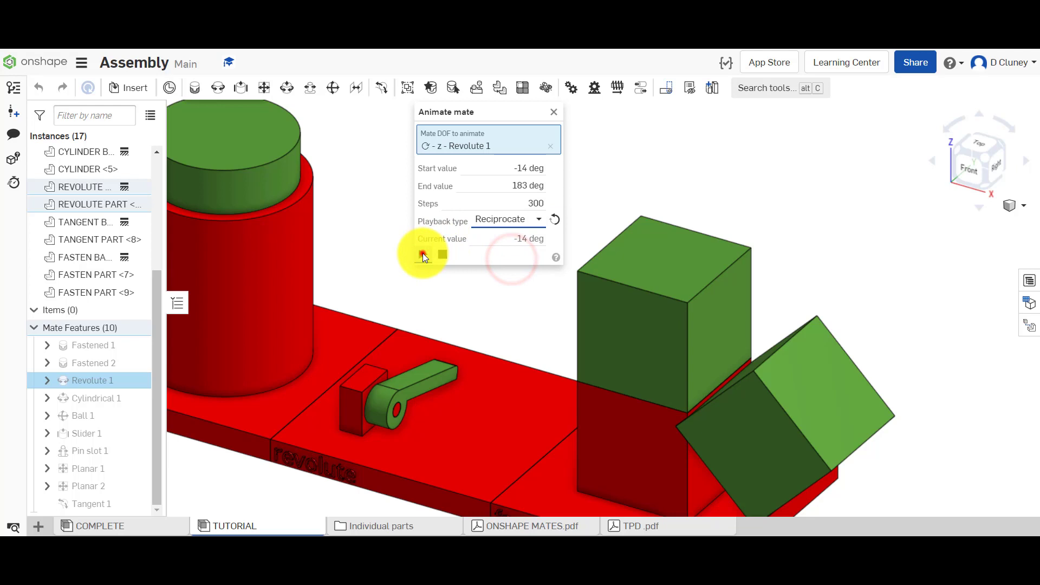
{"action": "left_click", "coordinate": [422, 254]}
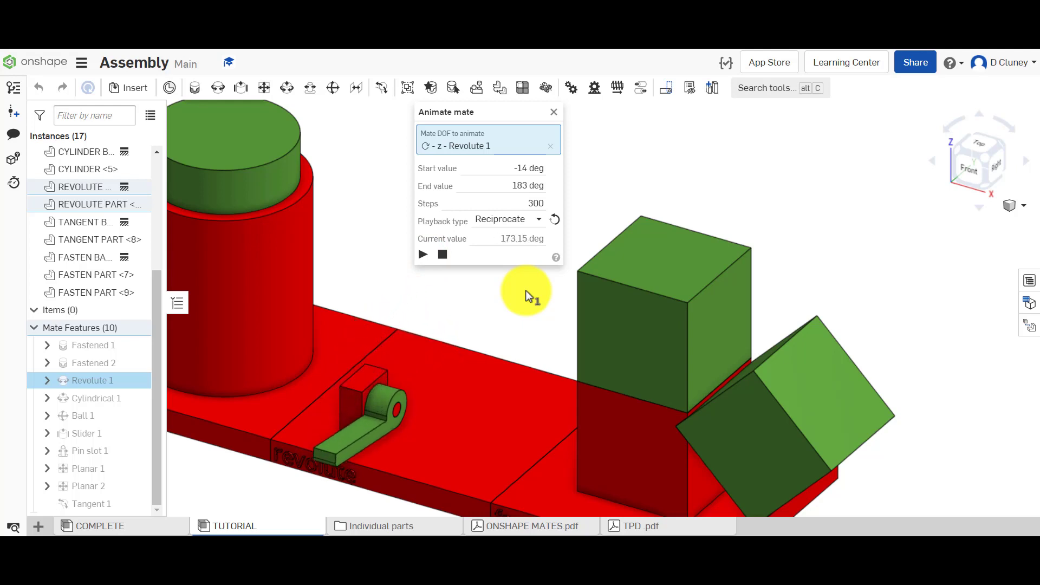
{"action": "left_click", "coordinate": [446, 253]}
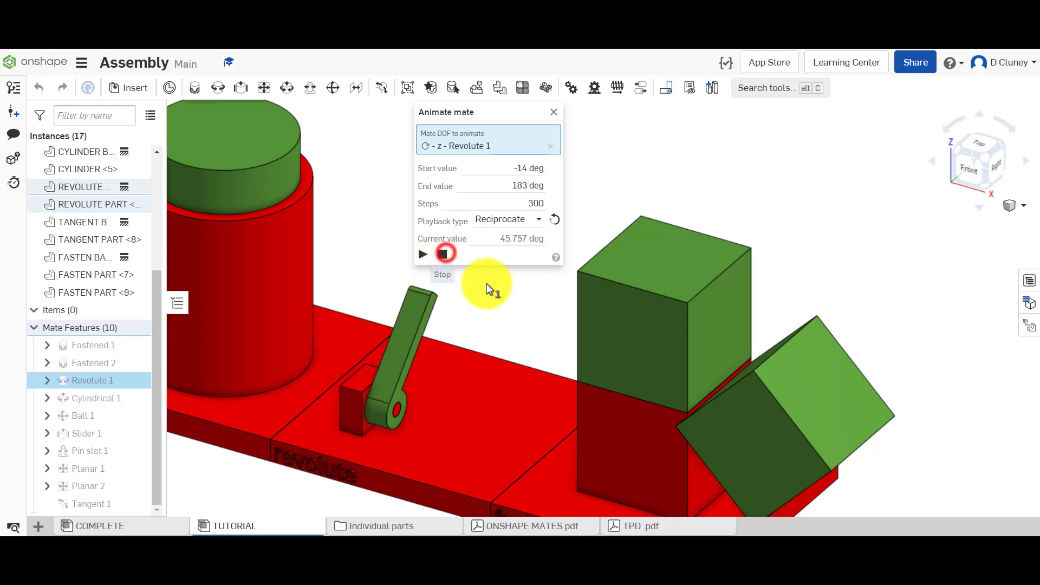
Run the arm animation on Loop, stop it at -12.03 deg, and swing the arm manually
{"action": "left_click", "coordinate": [512, 221]}
{"action": "left_click", "coordinate": [506, 276]}
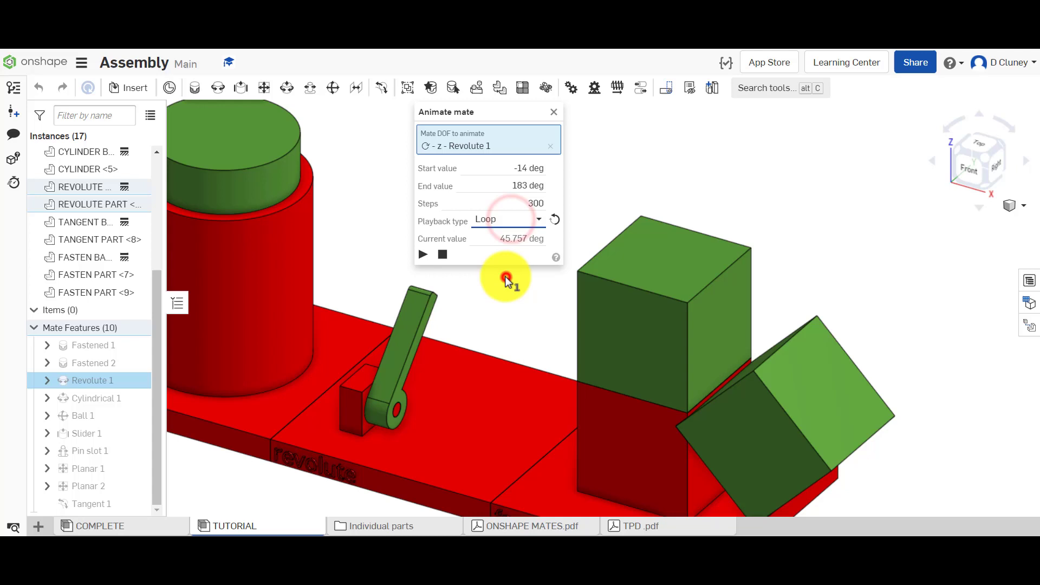
{"action": "left_click", "coordinate": [423, 255]}
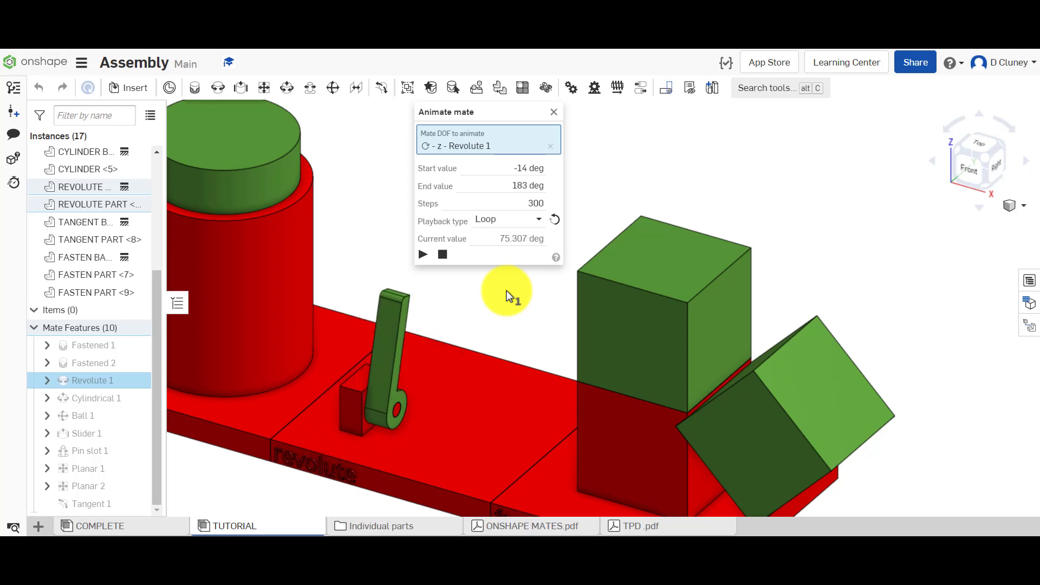
{"action": "left_click", "coordinate": [442, 254]}
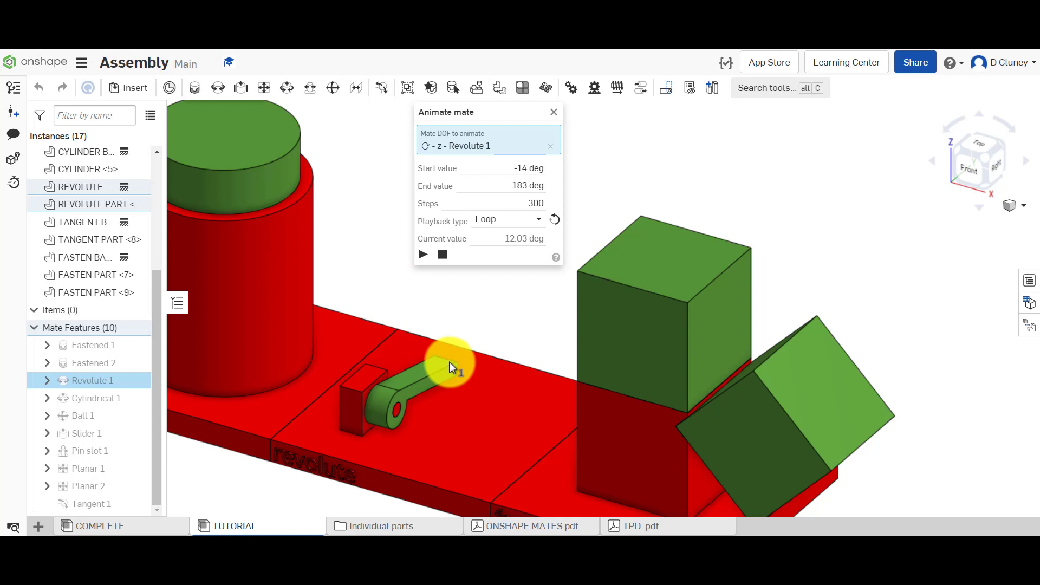
{"action": "left_click_drag", "start_coordinate": [449, 362], "coordinate": [430, 285]}
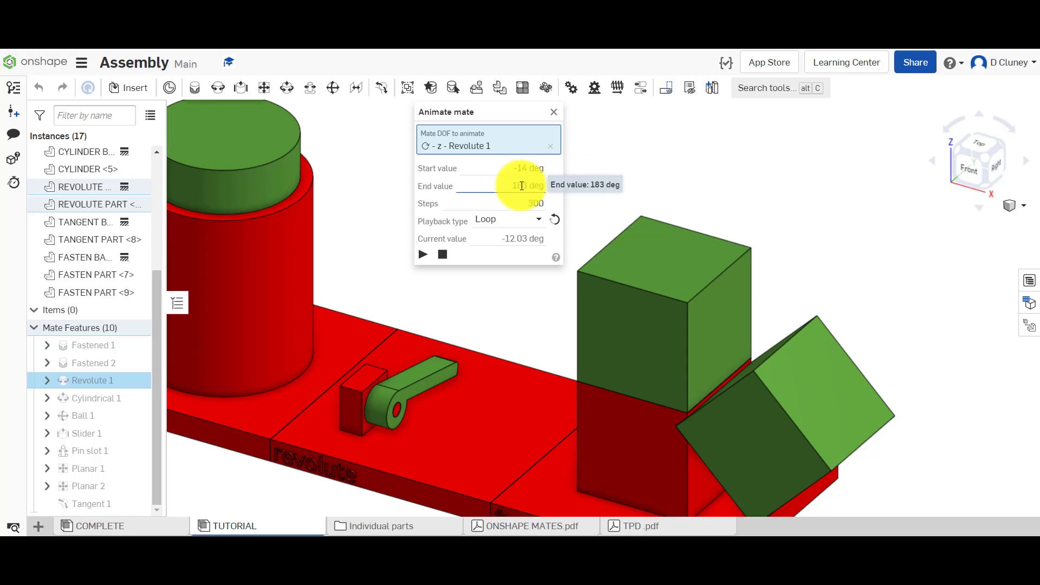
Play the Revolute 1 swing with a 25 deg end angle, then close the animation panel
{"action": "left_click", "coordinate": [524, 186]}
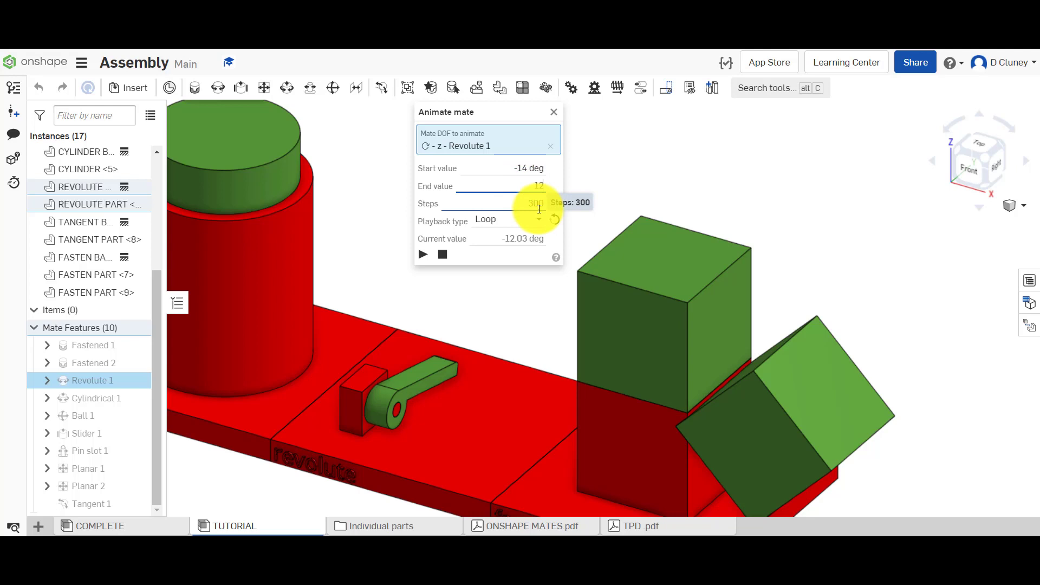
{"action": "left_click", "coordinate": [447, 242]}
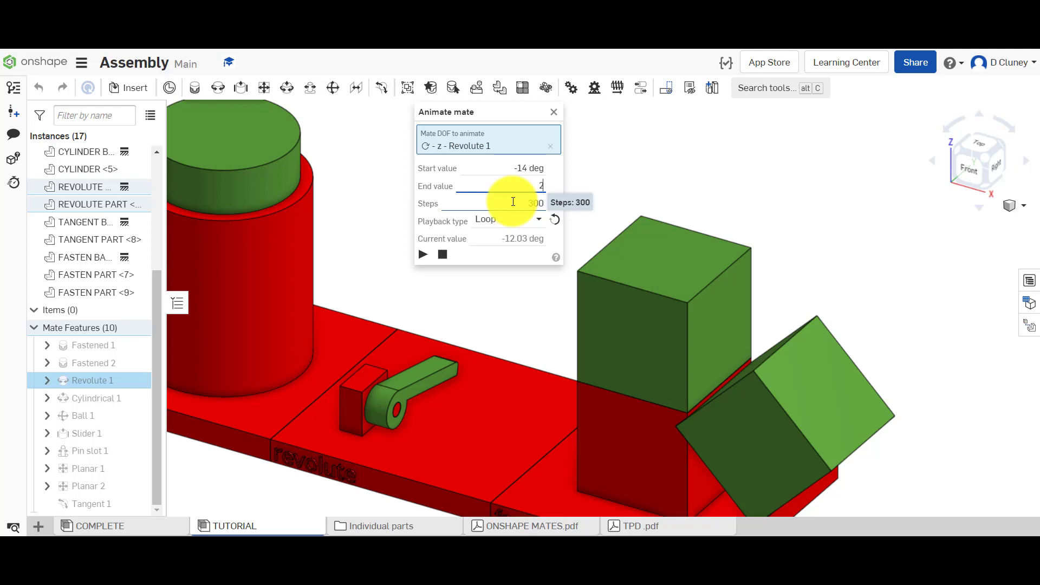
{"action": "left_click", "coordinate": [423, 254]}
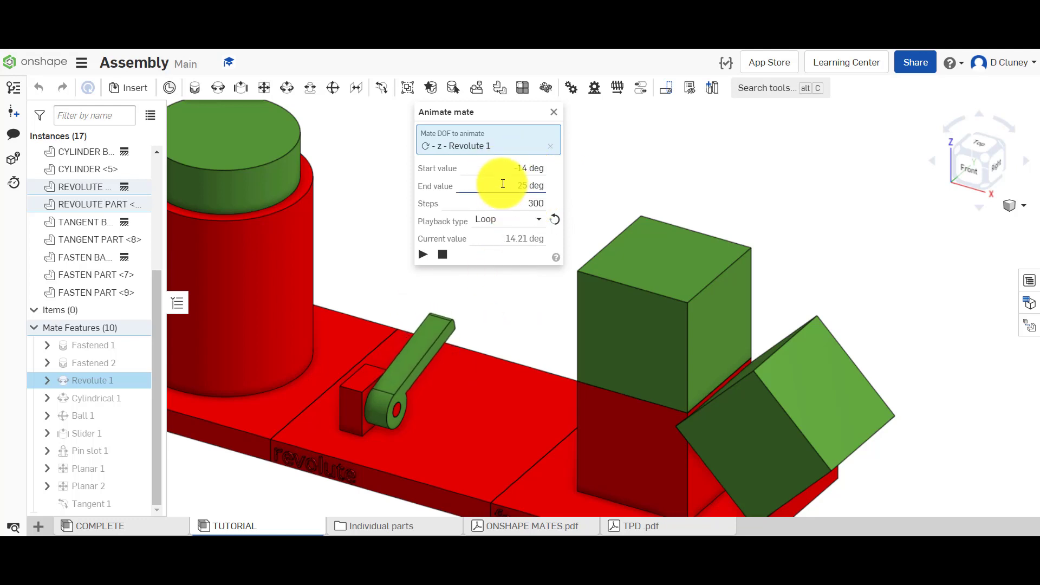
{"action": "left_click", "coordinate": [554, 114]}
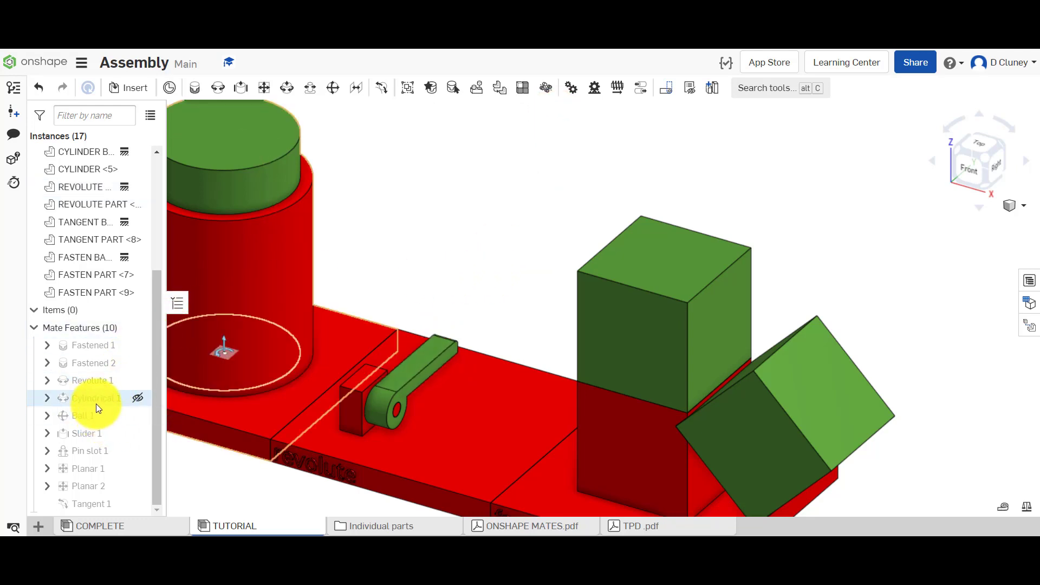
Reset Revolute 1, zoom to the slider base, and list the Slider 1 mate's actions
{"action": "right_click", "coordinate": [93, 384]}
{"action": "left_click", "coordinate": [124, 243]}
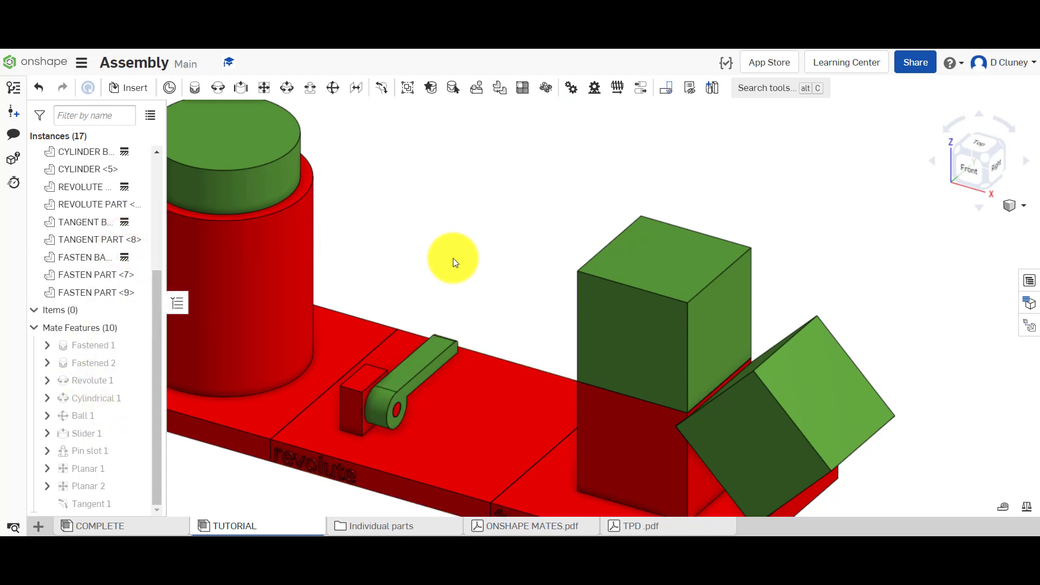
{"action": "scroll", "coordinate": [453, 258], "scroll_direction": "down", "scroll_amount": 10}
{"action": "scroll", "coordinate": [320, 218], "scroll_direction": "up", "scroll_amount": 8}
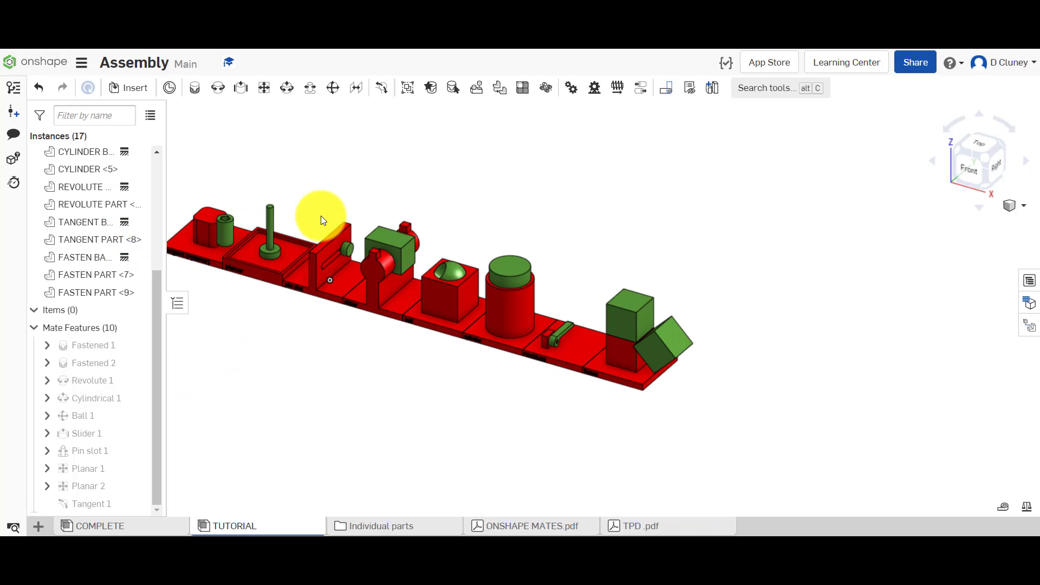
{"action": "scroll", "coordinate": [384, 408], "scroll_direction": "up", "scroll_amount": 3}
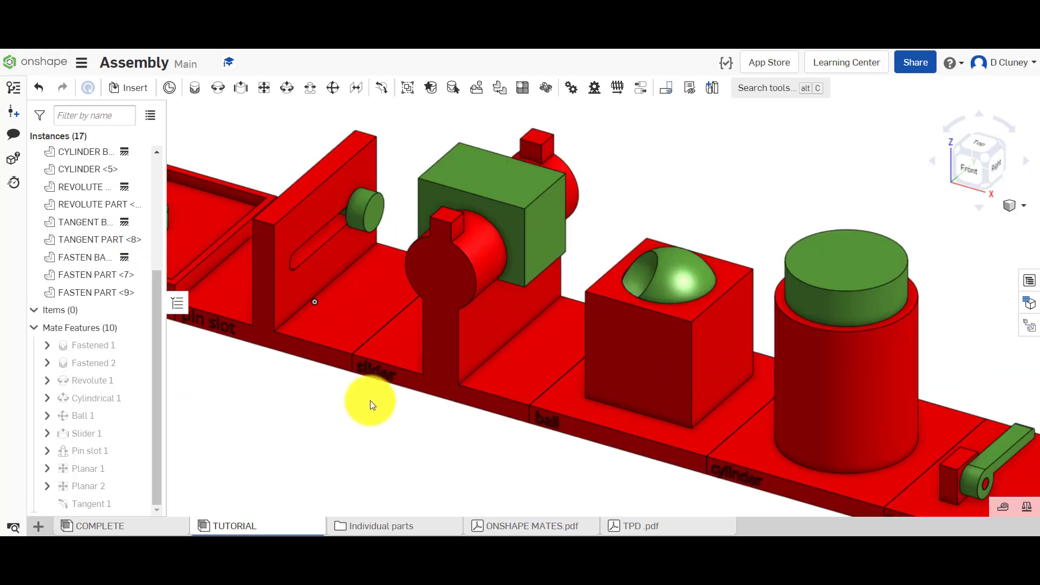
{"action": "right_click", "coordinate": [89, 434]}
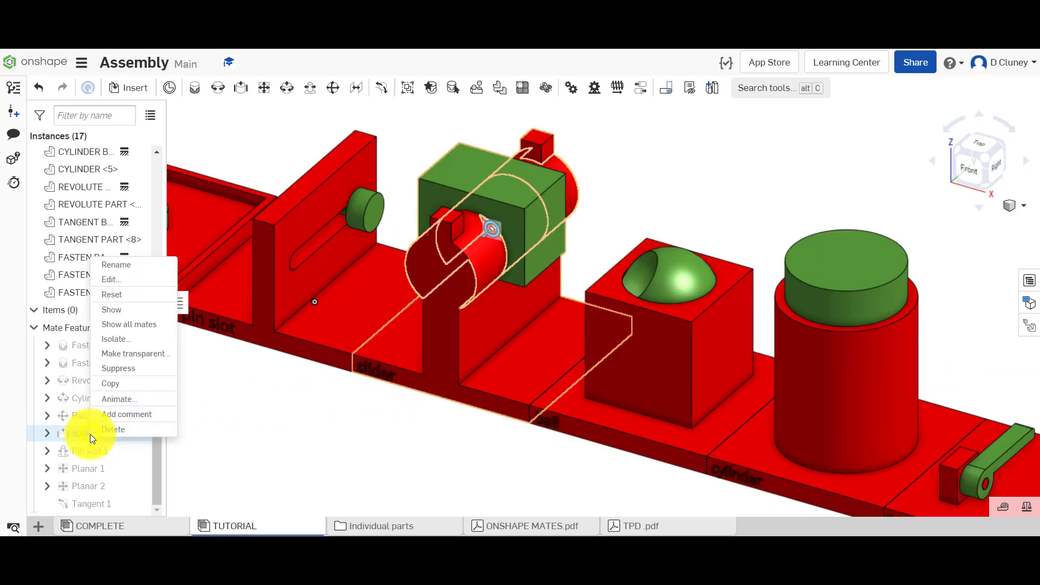
Animate Slider 1 from -9 to 9 mm as a single pass, with the panel moved aside
{"action": "left_click", "coordinate": [143, 405]}
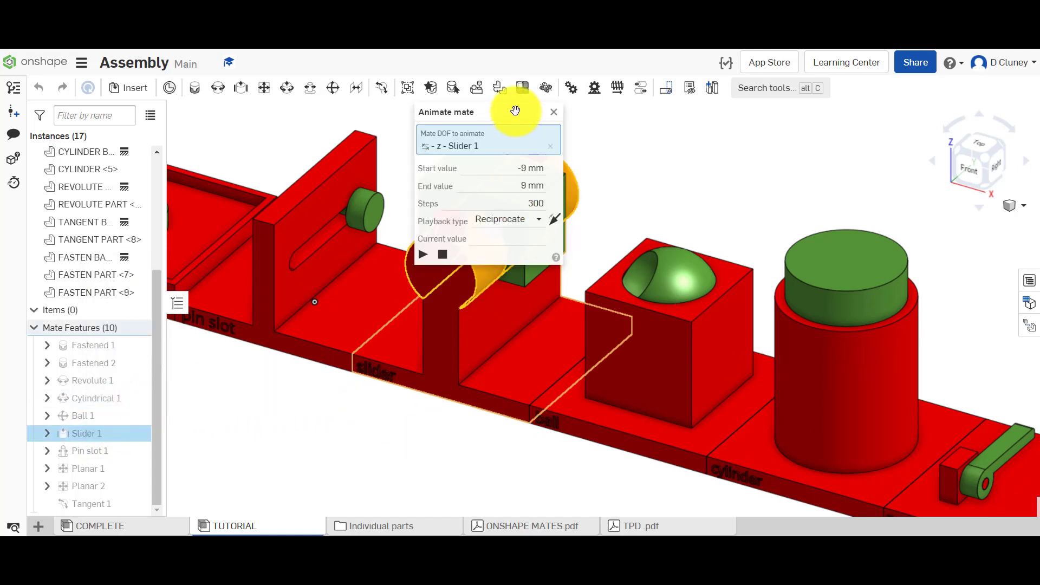
{"action": "left_click_drag", "start_coordinate": [516, 112], "coordinate": [321, 313]}
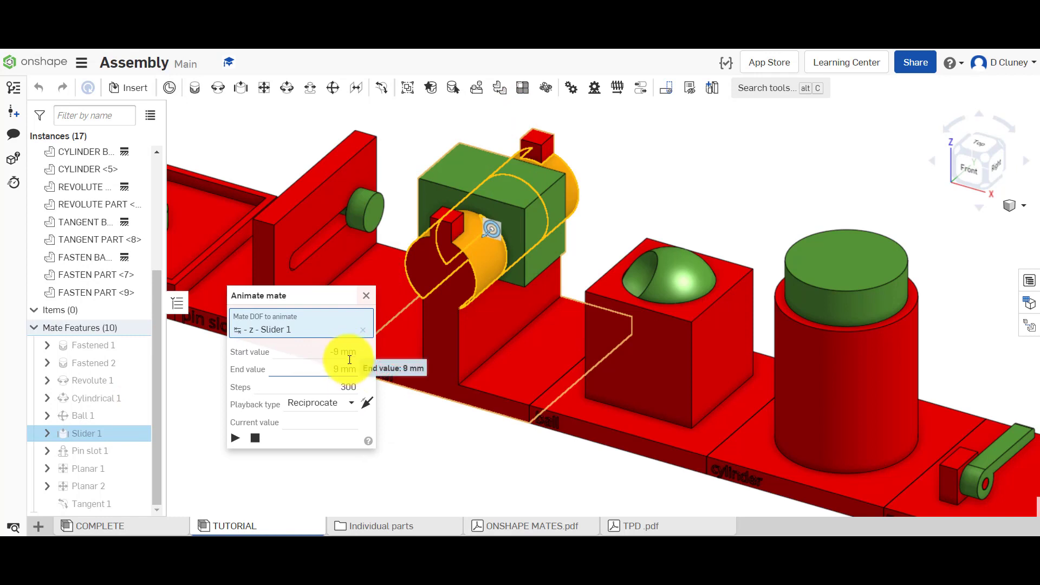
{"action": "left_click", "coordinate": [319, 404]}
{"action": "left_click", "coordinate": [311, 427]}
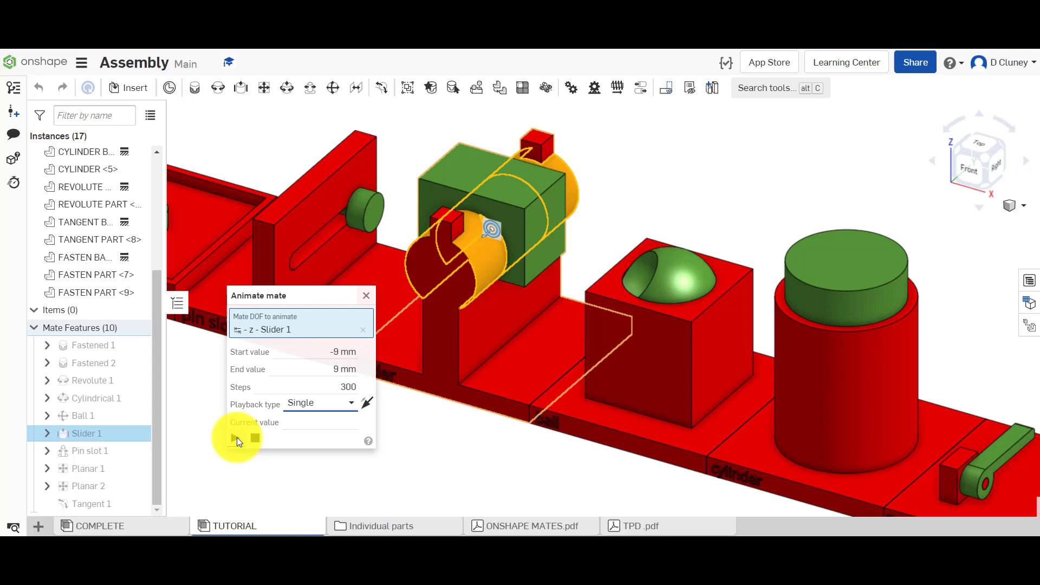
{"action": "left_click", "coordinate": [236, 438]}
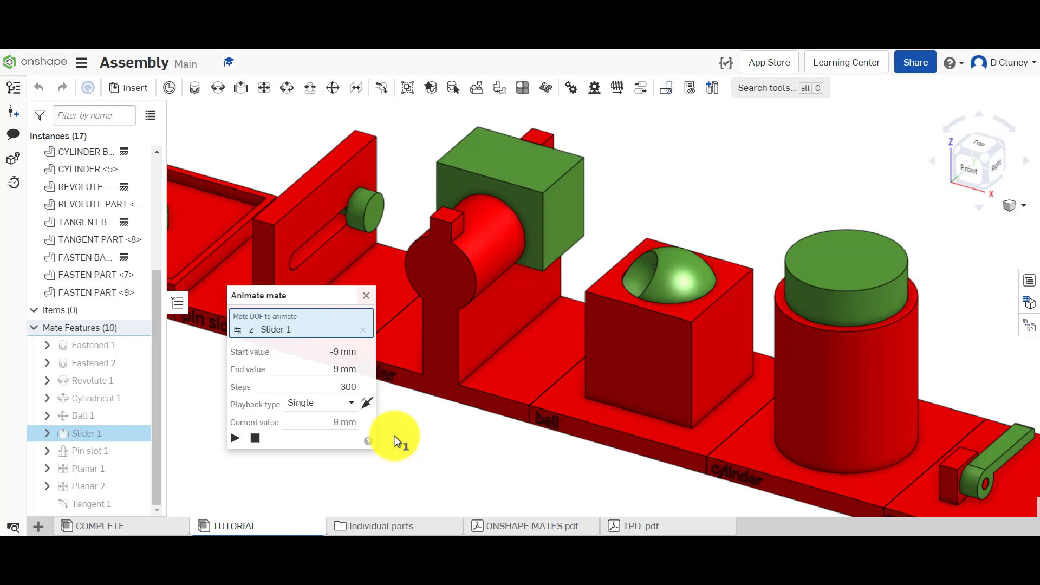
Replay the Slider 1 animation with Reciprocate playback, stopping at -3.9 mm
{"action": "left_click", "coordinate": [337, 405]}
{"action": "left_click", "coordinate": [337, 442]}
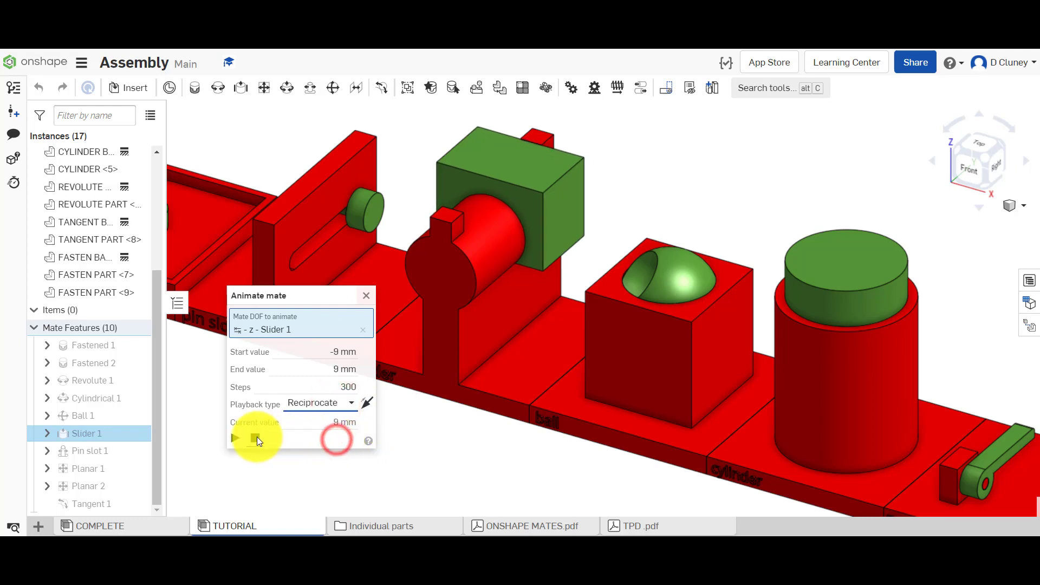
{"action": "left_click", "coordinate": [242, 438]}
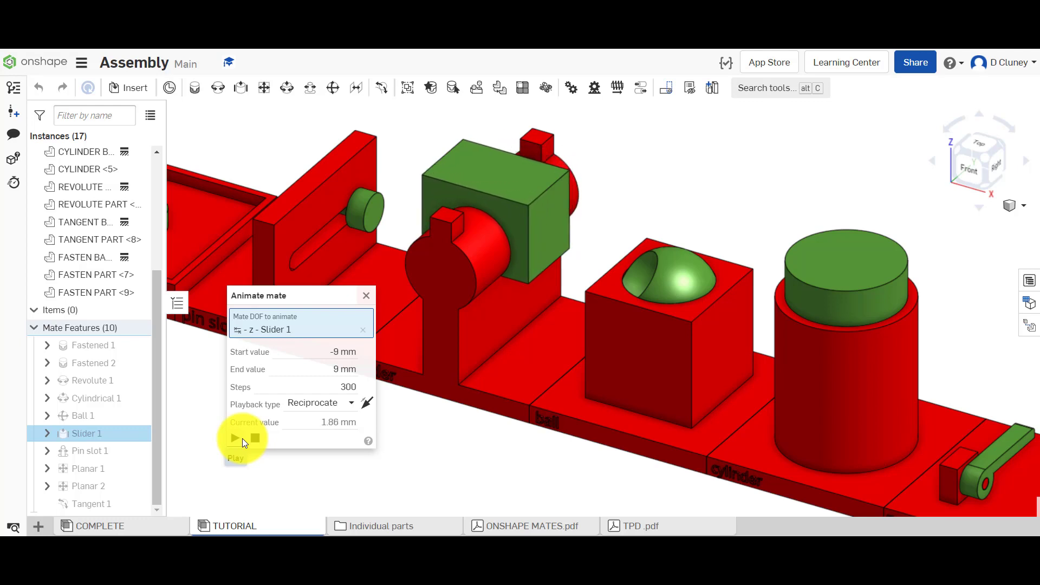
{"action": "left_click", "coordinate": [239, 439]}
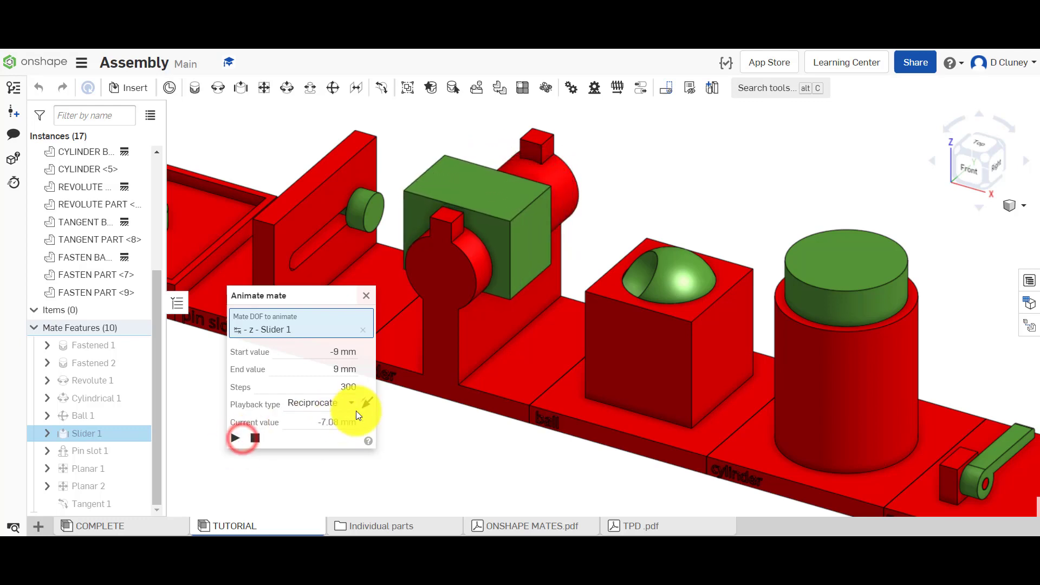
{"action": "left_click", "coordinate": [255, 437]}
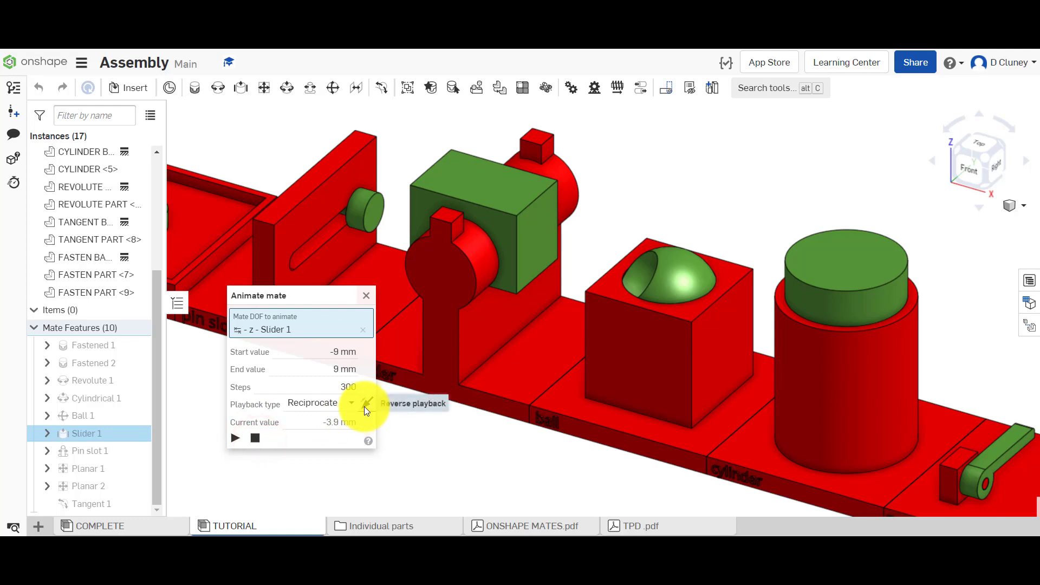
Play the Slider 1 animation with 1000 steps, then with a different step count
{"action": "left_click", "coordinate": [338, 386]}
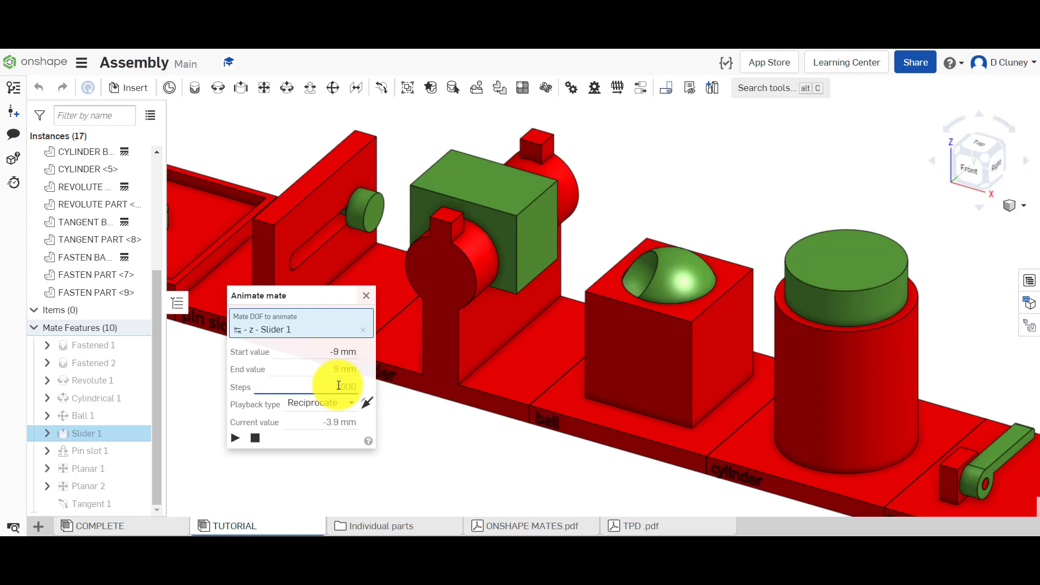
{"action": "left_click", "coordinate": [392, 459]}
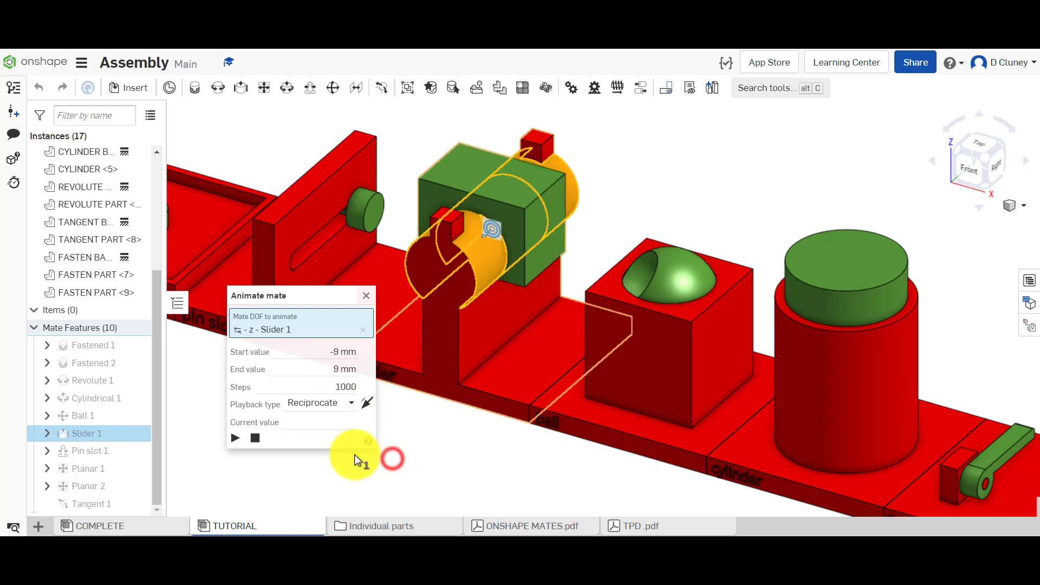
{"action": "left_click", "coordinate": [237, 436]}
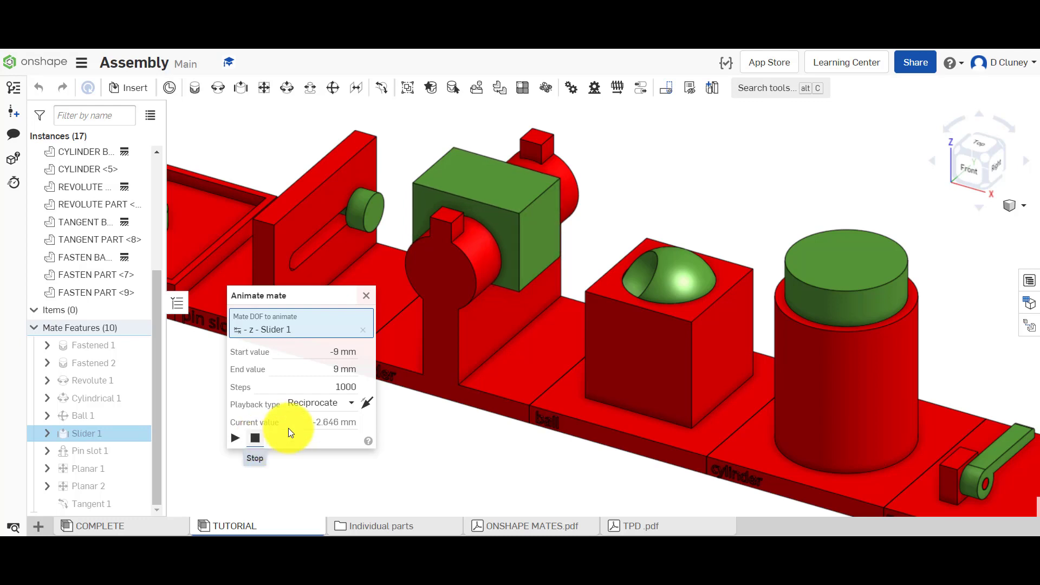
{"action": "left_click", "coordinate": [256, 438]}
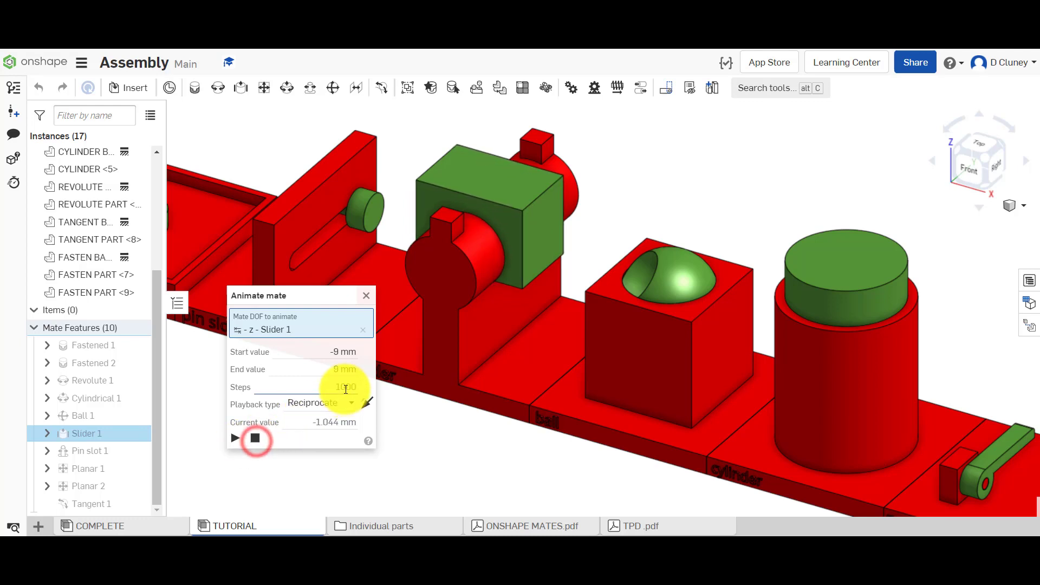
{"action": "left_click", "coordinate": [345, 388]}
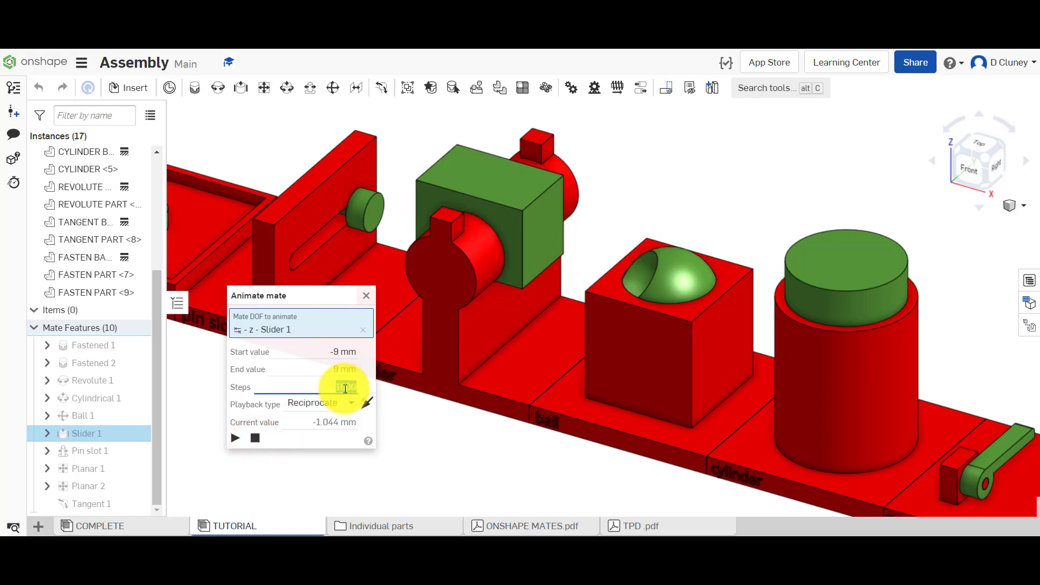
{"action": "left_click", "coordinate": [392, 428]}
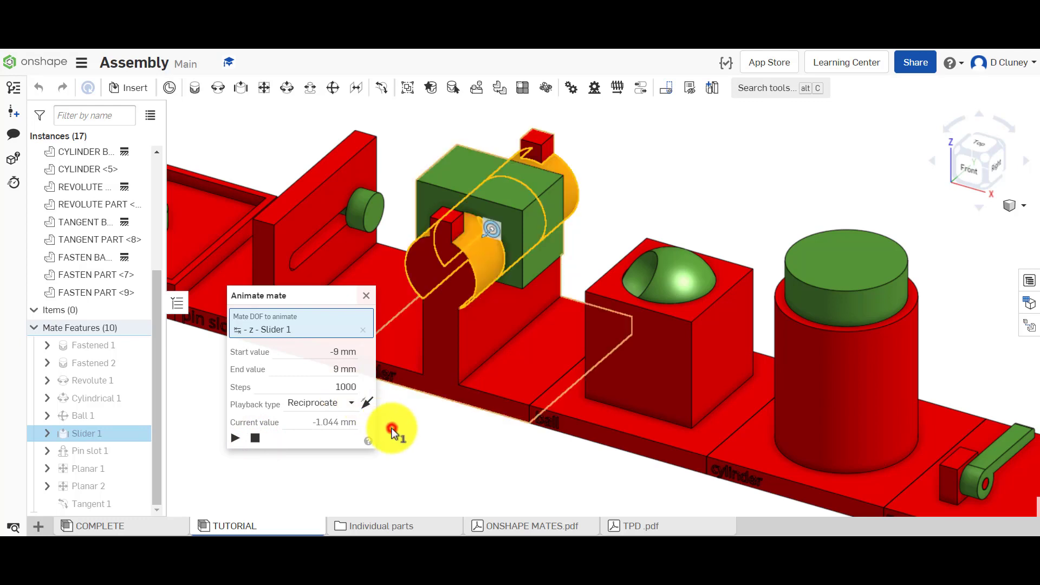
{"action": "left_click", "coordinate": [235, 438]}
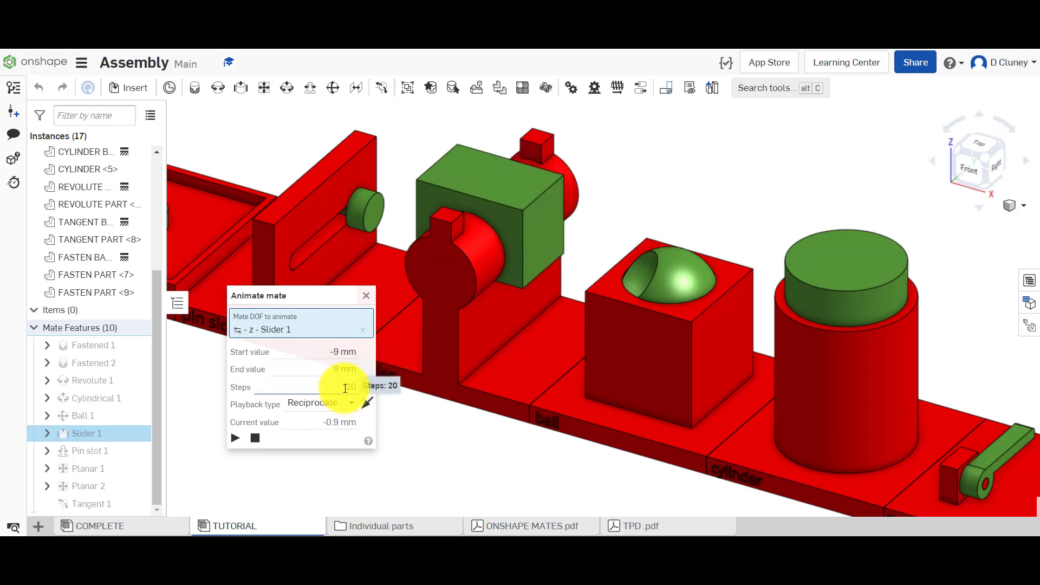
Rerun the Slider 1 animation with 500 steps and stop it at 2.376 mm
{"action": "left_click", "coordinate": [345, 387]}
{"action": "type", "text": "500"}
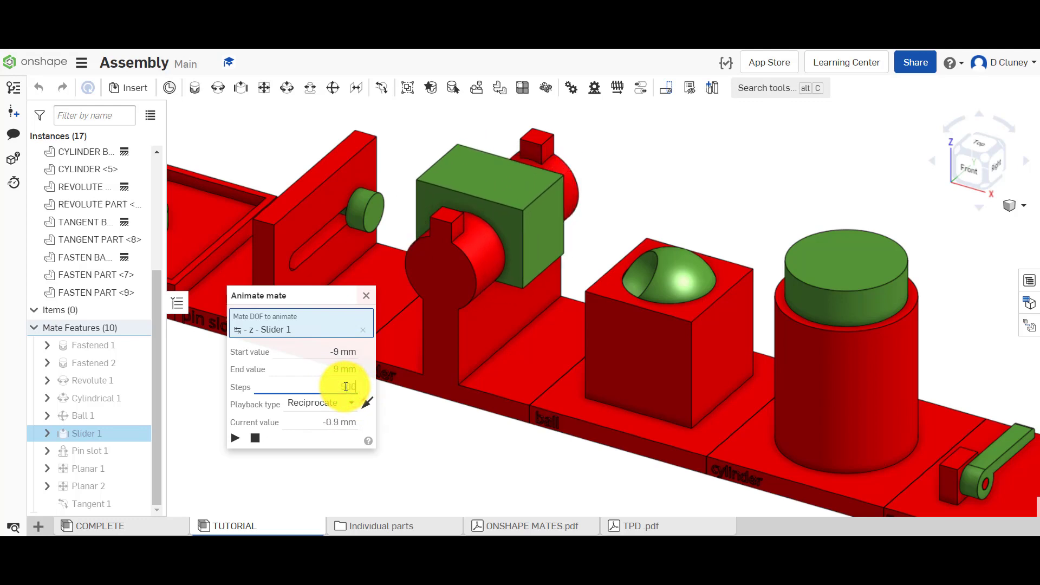
{"action": "left_click", "coordinate": [417, 462]}
{"action": "left_click", "coordinate": [235, 437]}
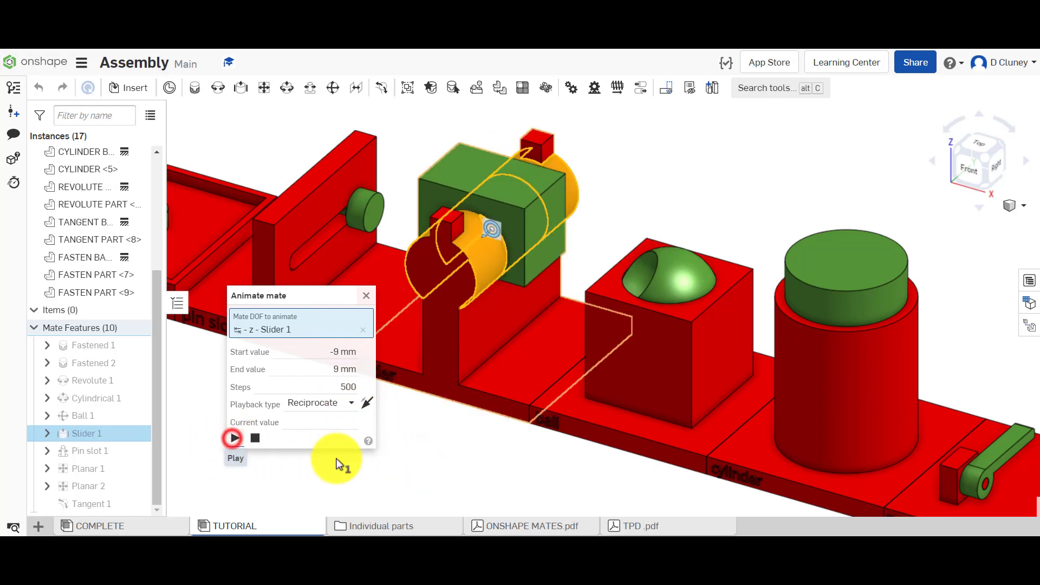
{"action": "left_click", "coordinate": [256, 437]}
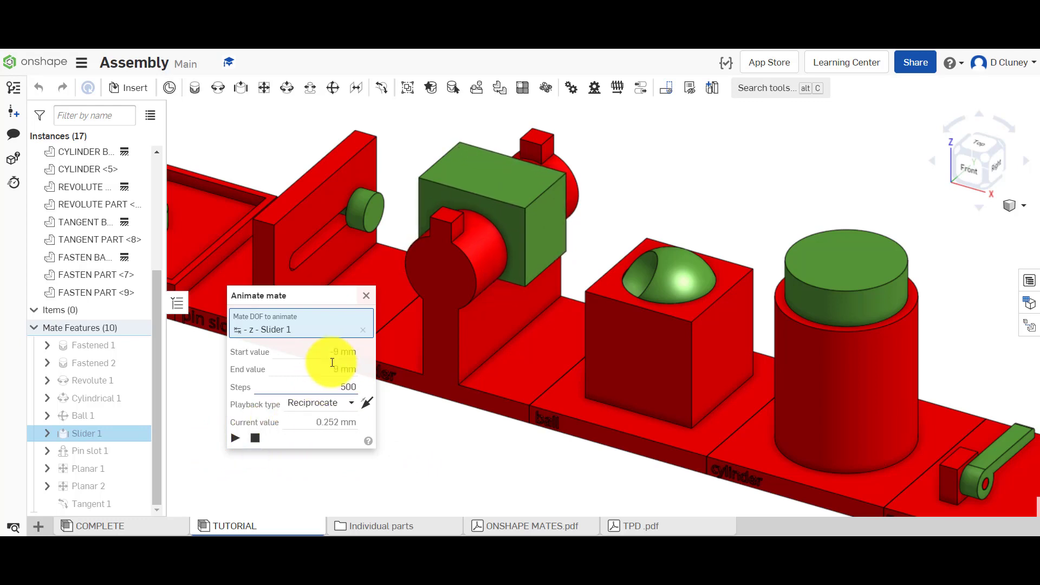
Close the Slider 1 animation and zoom out to the full row of red bases
{"action": "left_click", "coordinate": [366, 295]}
{"action": "scroll", "coordinate": [314, 459], "scroll_direction": "down", "scroll_amount": 5}
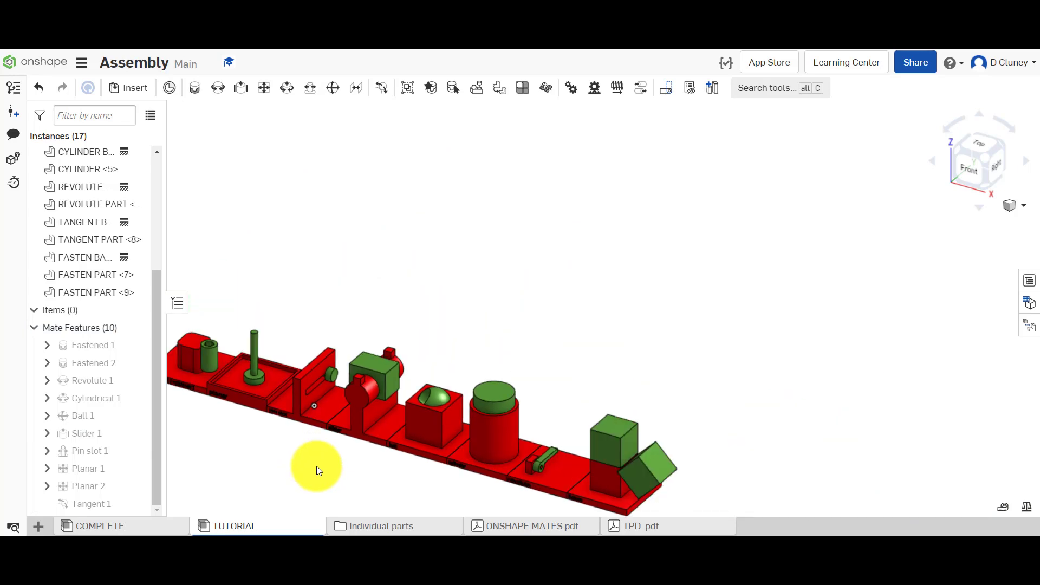
{"action": "scroll", "coordinate": [324, 490], "scroll_direction": "up", "scroll_amount": 2}
{"action": "scroll", "coordinate": [323, 489], "scroll_direction": "up", "scroll_amount": 1}
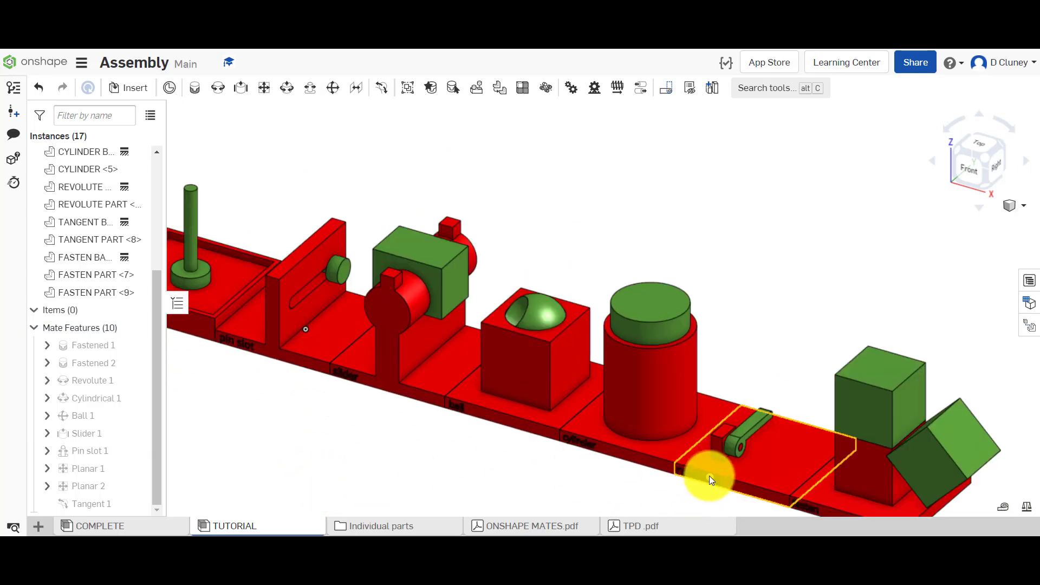
{"action": "scroll", "coordinate": [256, 425], "scroll_direction": "down", "scroll_amount": 4}
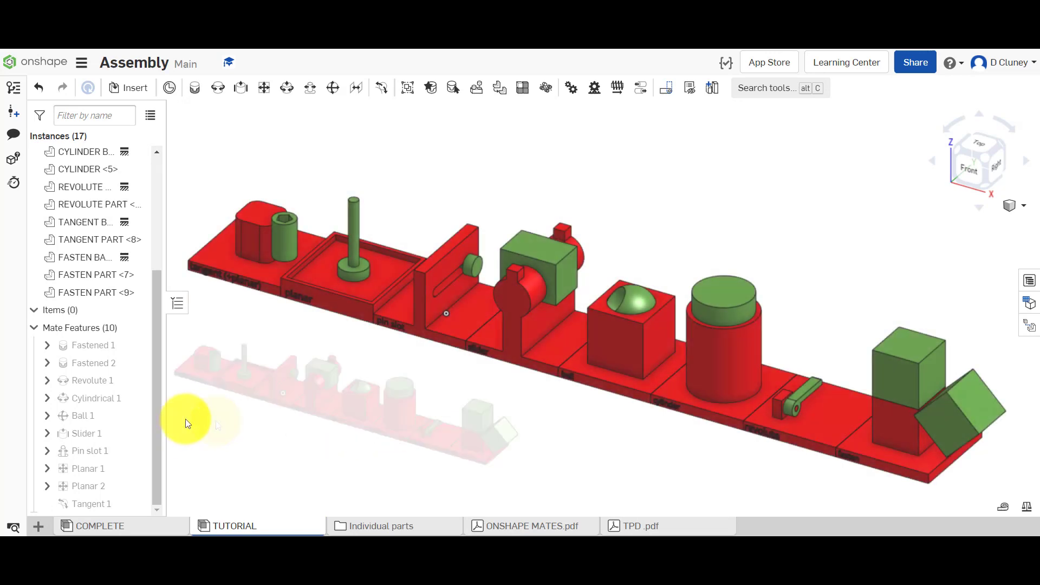
{"action": "left_click", "coordinate": [158, 413]}
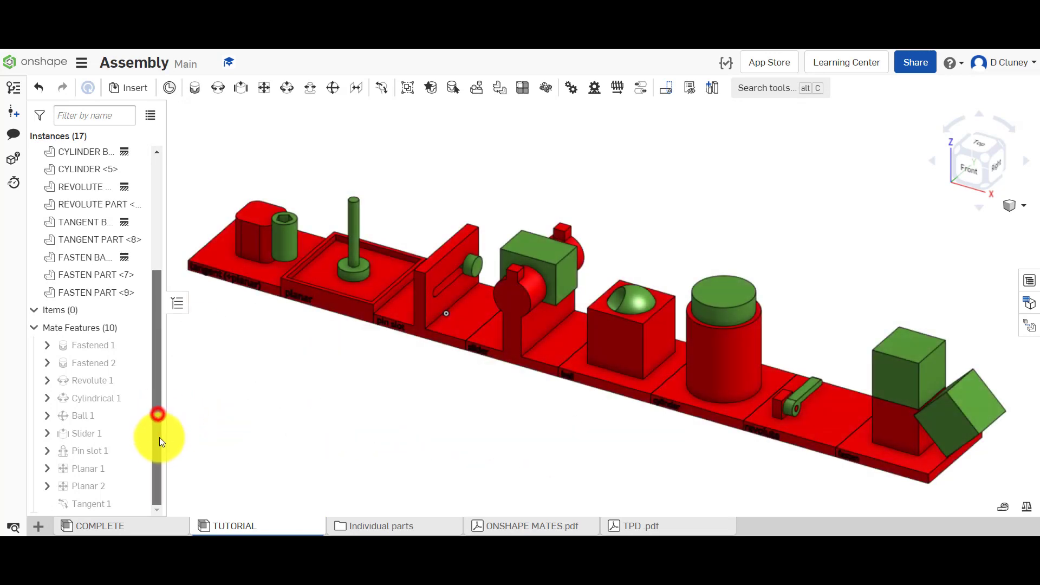
{"action": "right_click", "coordinate": [99, 363]}
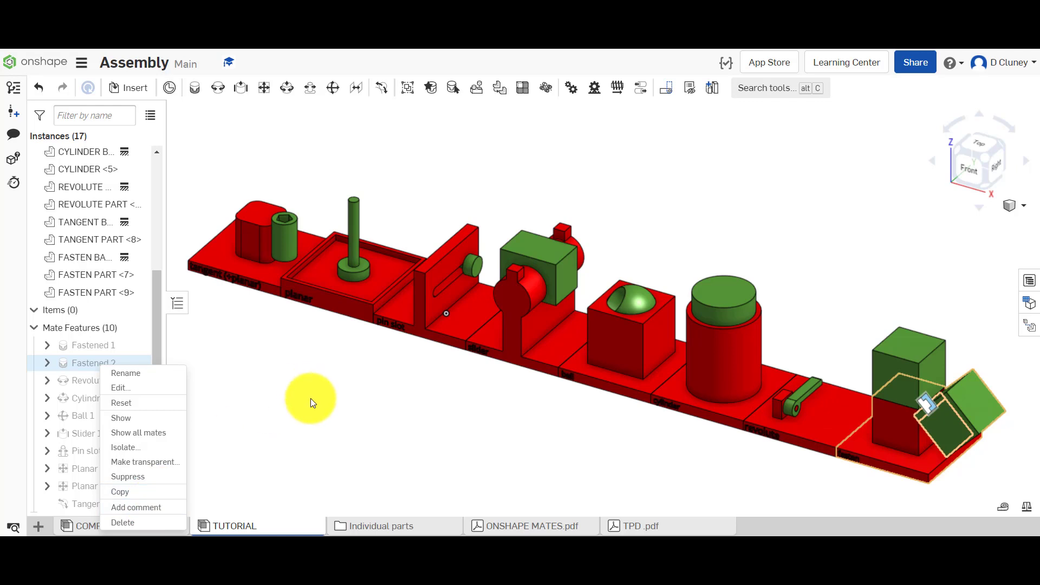
{"action": "left_click", "coordinate": [368, 439]}
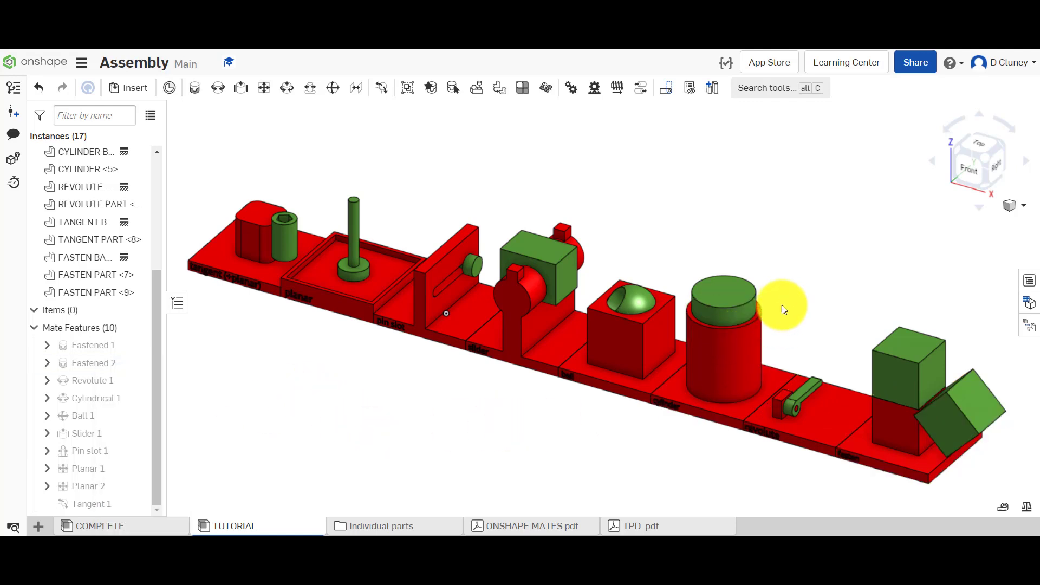
Animate the Cylindrical 1 mate's z translation, playing then stopping it
{"action": "scroll", "coordinate": [782, 305], "scroll_direction": "up", "scroll_amount": 5}
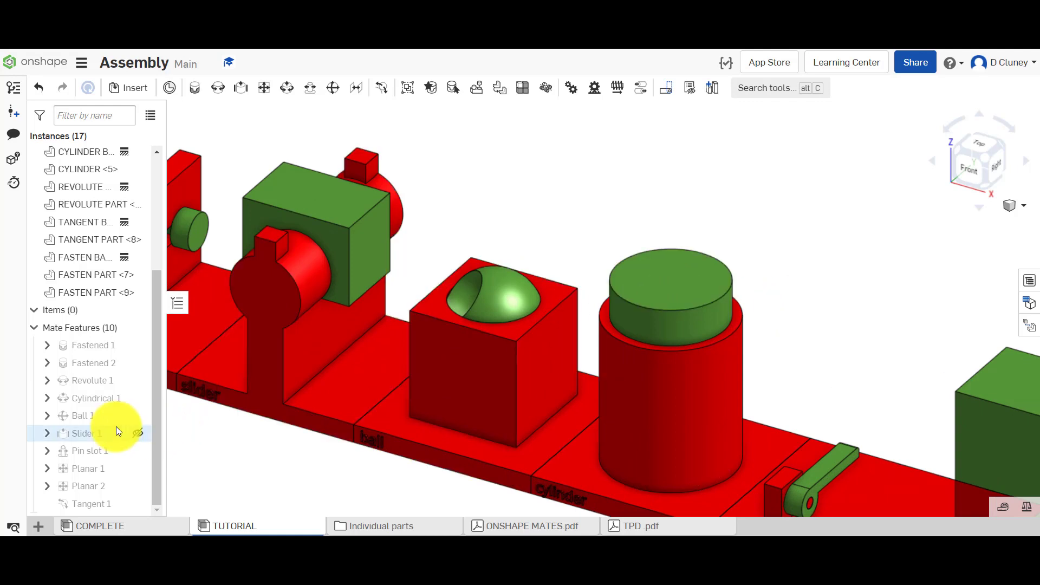
{"action": "left_click", "coordinate": [49, 400]}
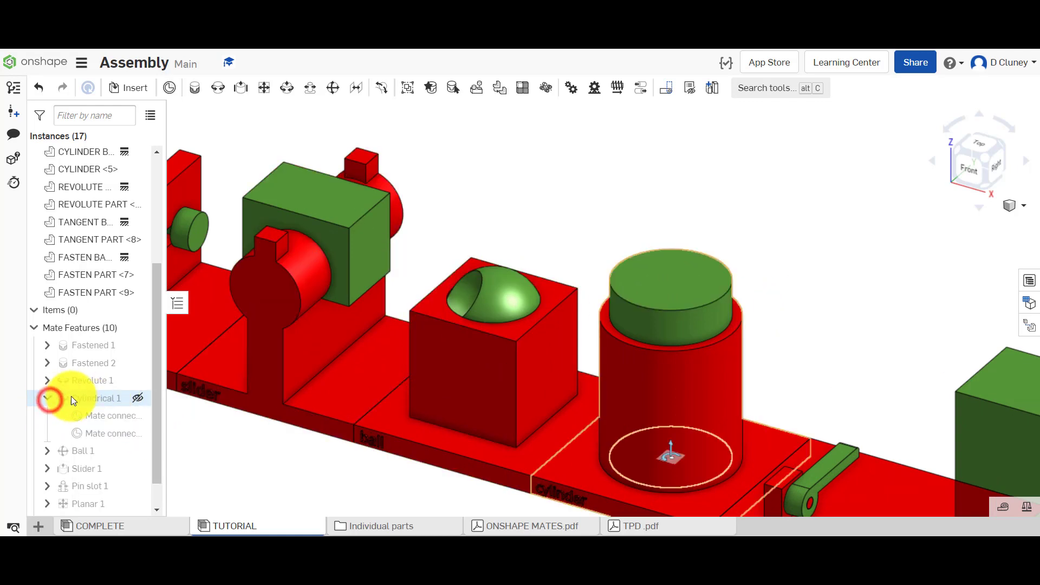
{"action": "right_click", "coordinate": [84, 397]}
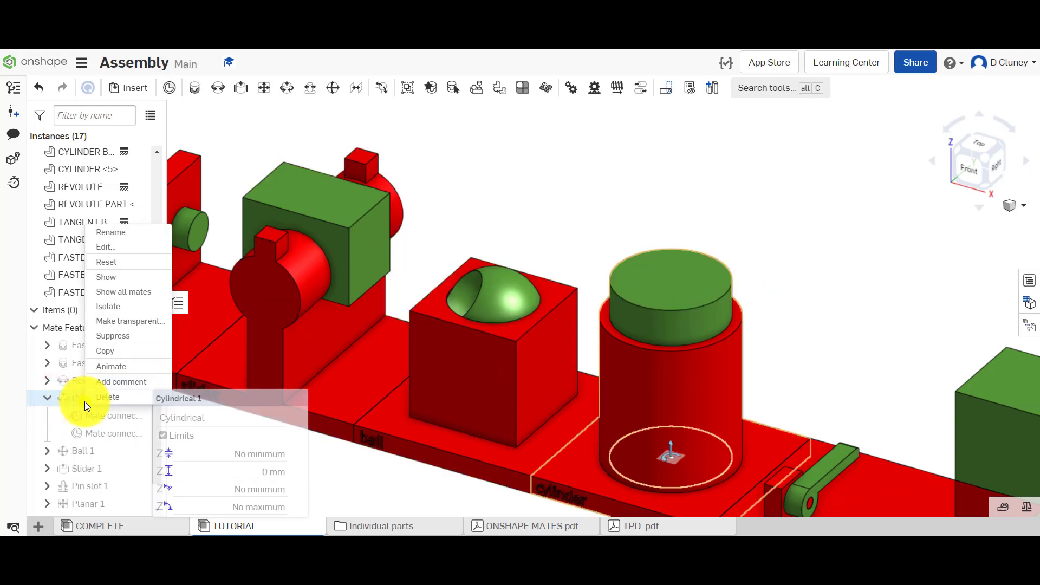
{"action": "left_click", "coordinate": [137, 365]}
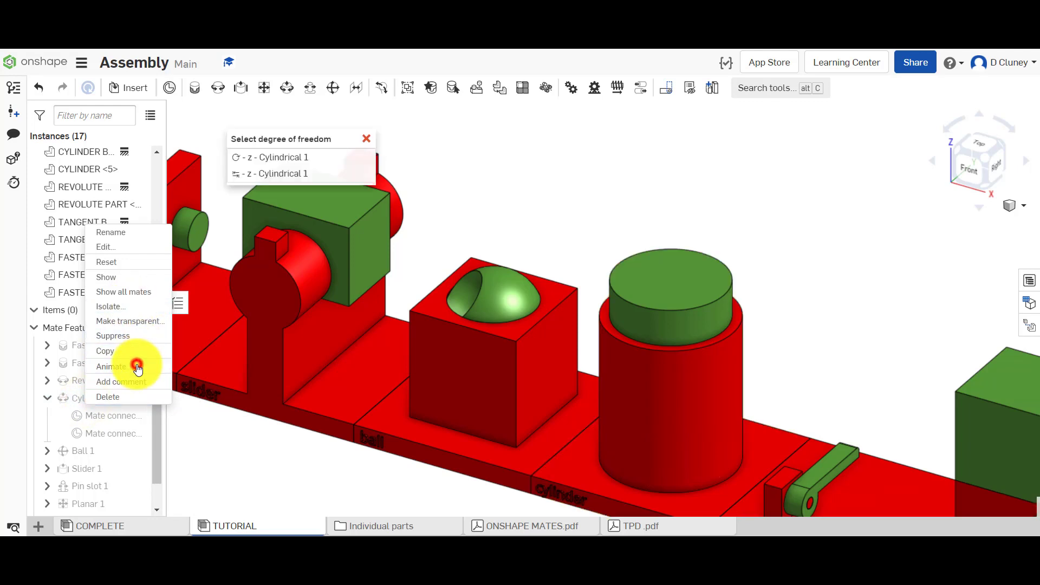
{"action": "left_click", "coordinate": [263, 174]}
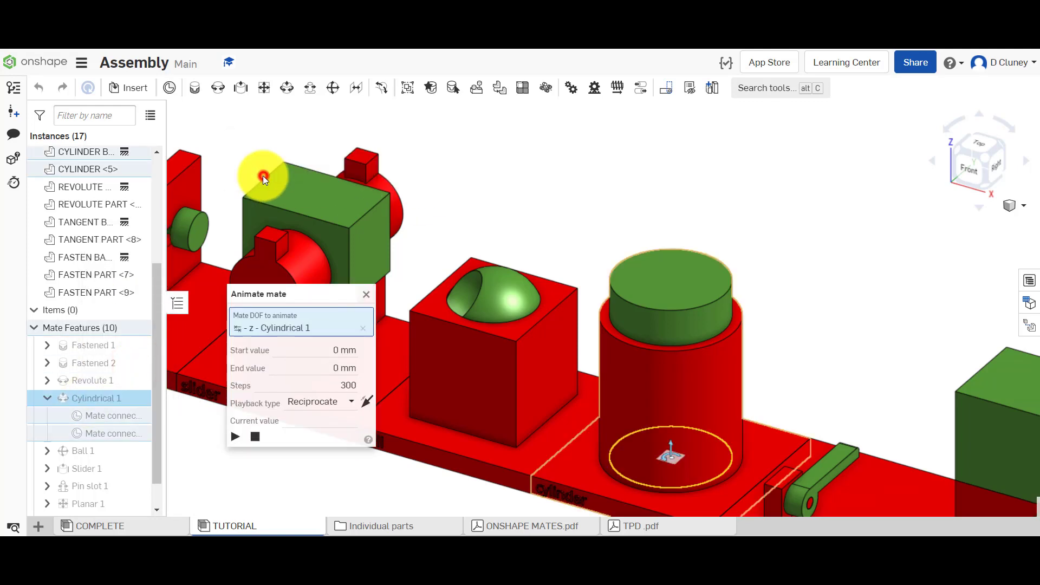
{"action": "left_click", "coordinate": [234, 438]}
{"action": "left_click", "coordinate": [255, 436]}
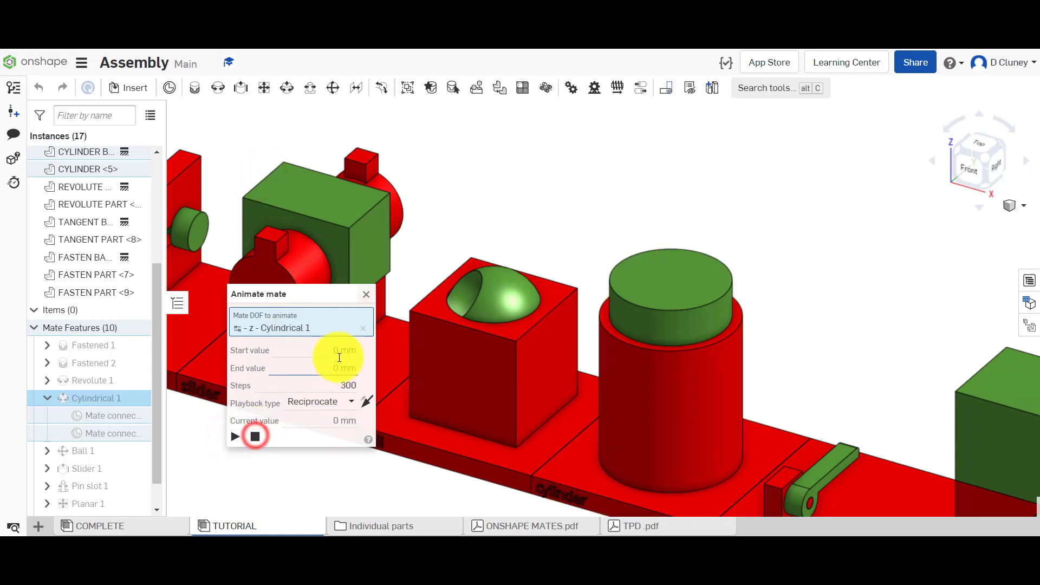
Set the Cylindrical 1 start value to 25 mm and play, then change it to -25 mm
{"action": "left_click", "coordinate": [338, 349]}
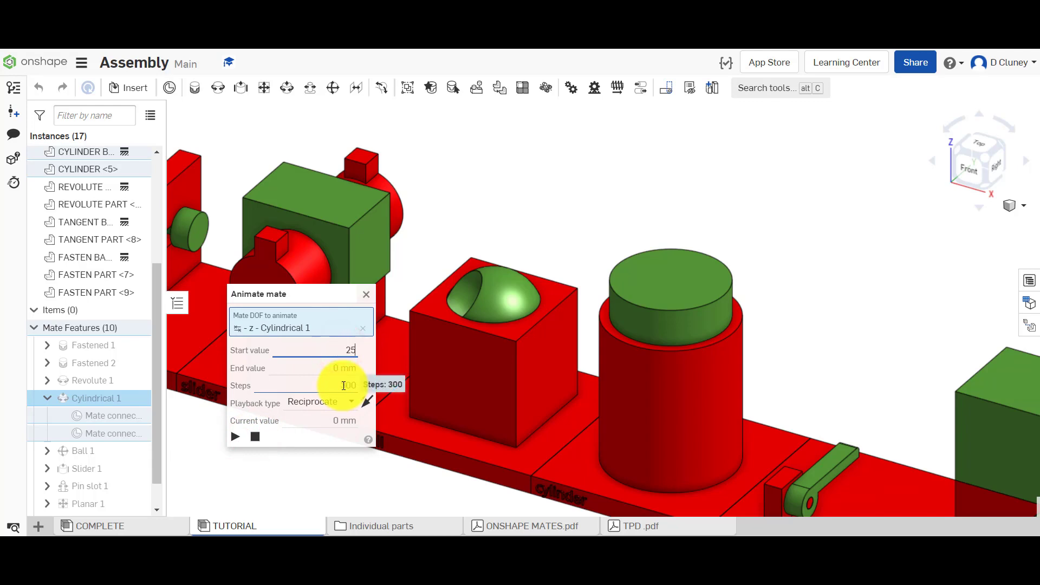
{"action": "type", "text": "25"}
{"action": "left_click", "coordinate": [297, 478]}
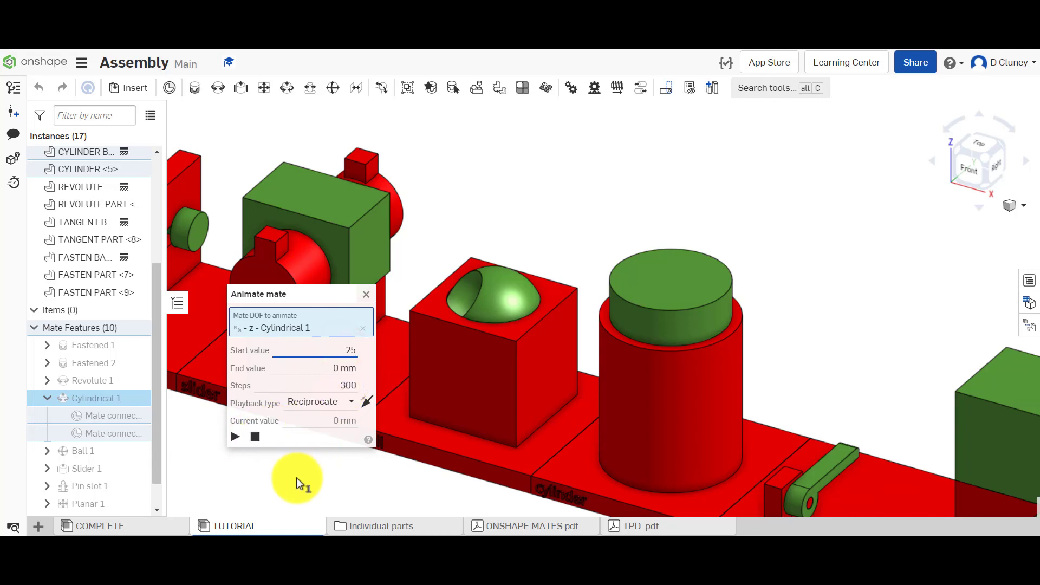
{"action": "left_click", "coordinate": [234, 437]}
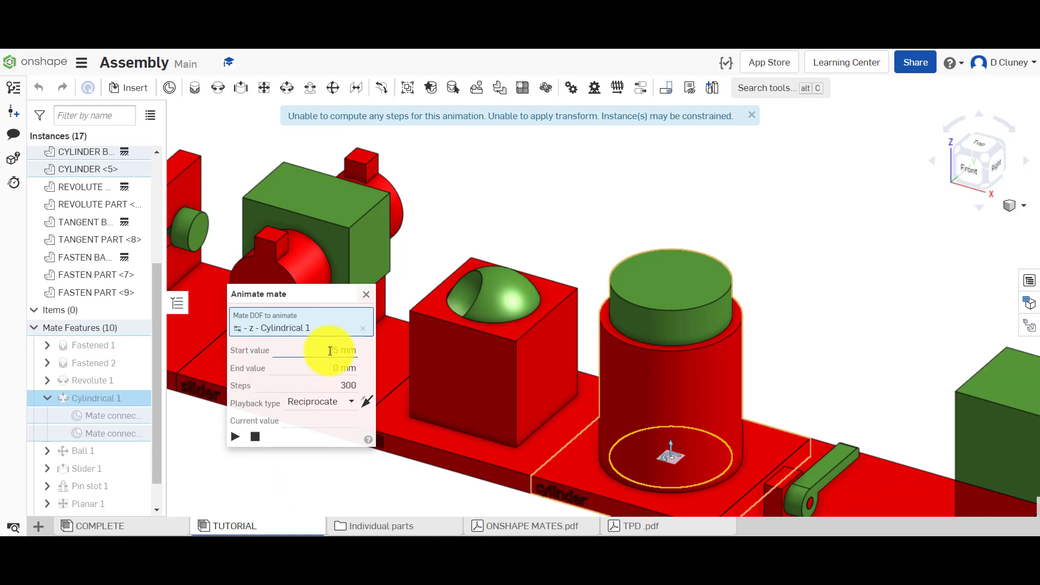
{"action": "left_click", "coordinate": [330, 351]}
{"action": "key", "text": "BackSpace"}
{"action": "type", "text": "-2"}
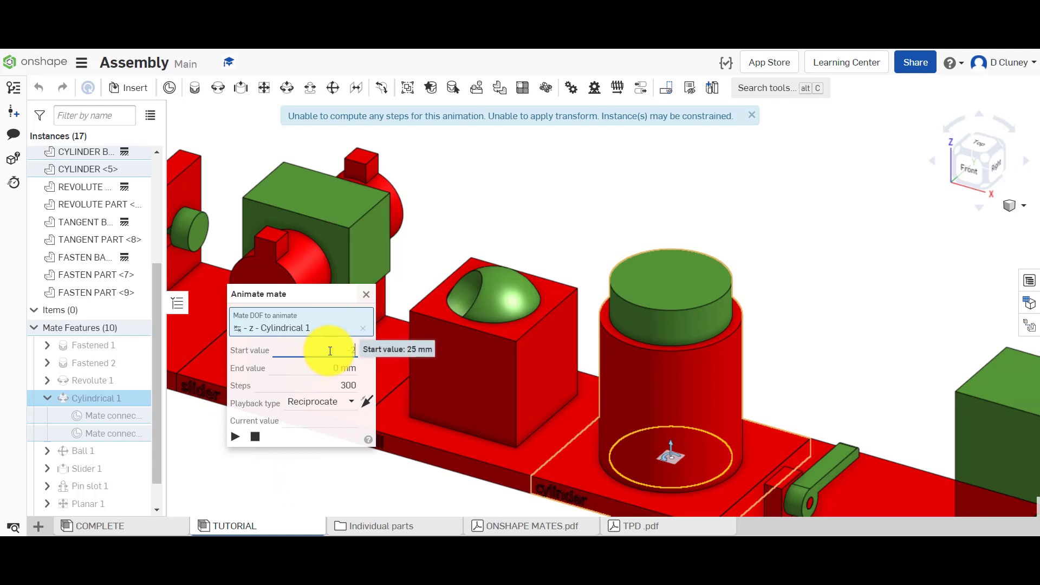
{"action": "type", "text": "5"}
{"action": "left_click", "coordinate": [373, 521]}
Play the Cylindrical 1 animation from -25 mm to 0 mm and zoom in on the sliding green cylinder
{"action": "left_click", "coordinate": [235, 436]}
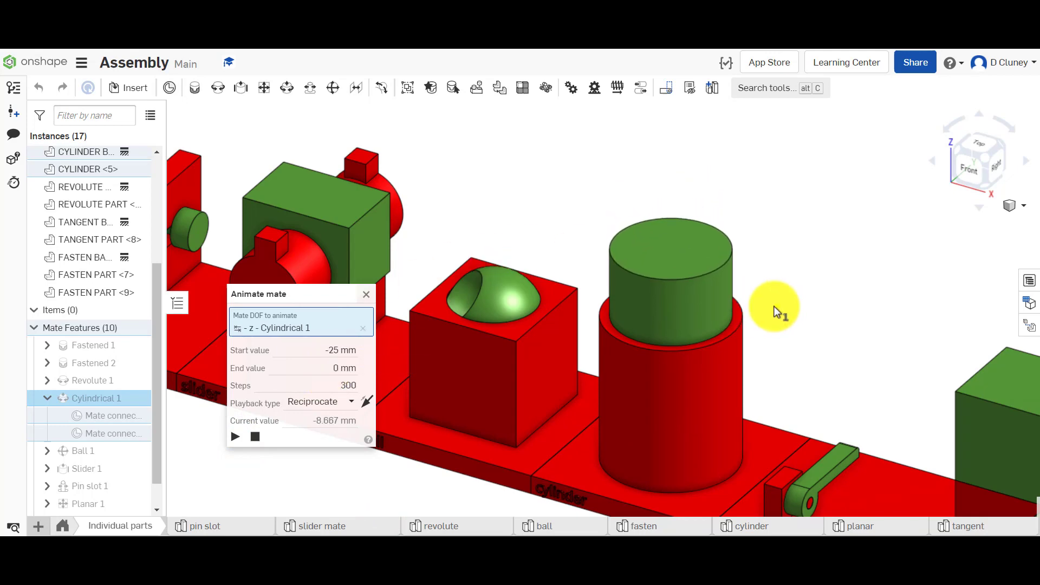
{"action": "right_click_drag", "start_coordinate": [775, 309], "coordinate": [667, 350]}
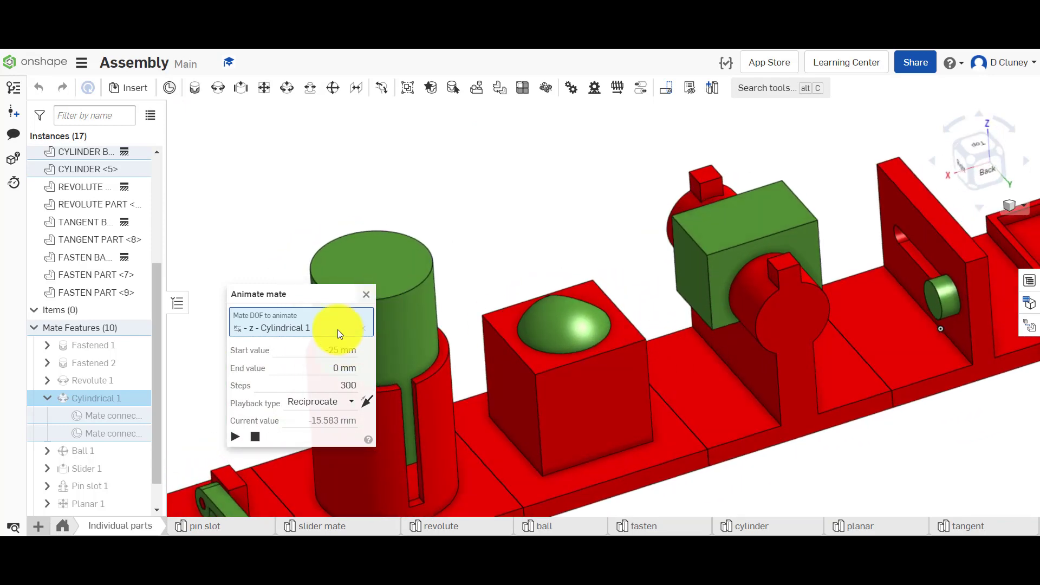
{"action": "key", "text": "f"}
{"action": "left_click_drag", "start_coordinate": [320, 293], "coordinate": [283, 222]}
{"action": "scroll", "coordinate": [357, 335], "scroll_direction": "up", "scroll_amount": 10}
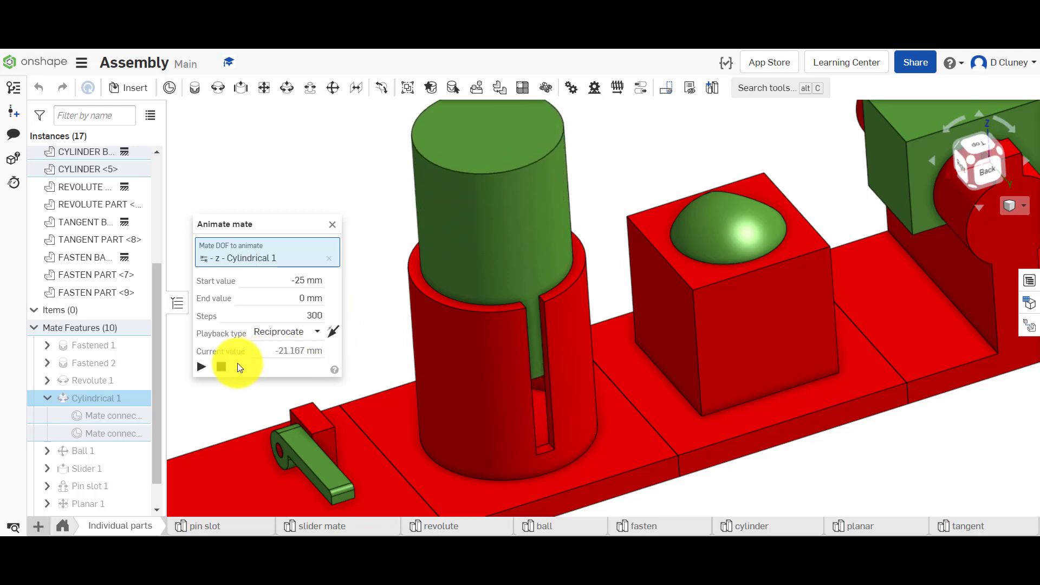
Replay the Cylindrical 1 animation with Start value -50 mm and 20 steps
{"action": "left_click", "coordinate": [221, 367]}
{"action": "left_click", "coordinate": [304, 279]}
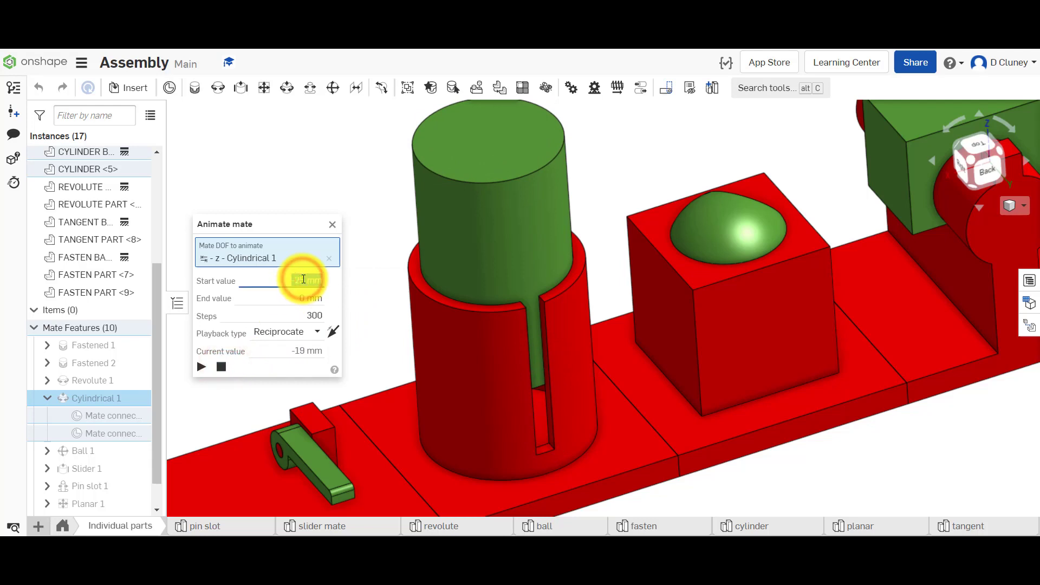
{"action": "type", "text": "-50"}
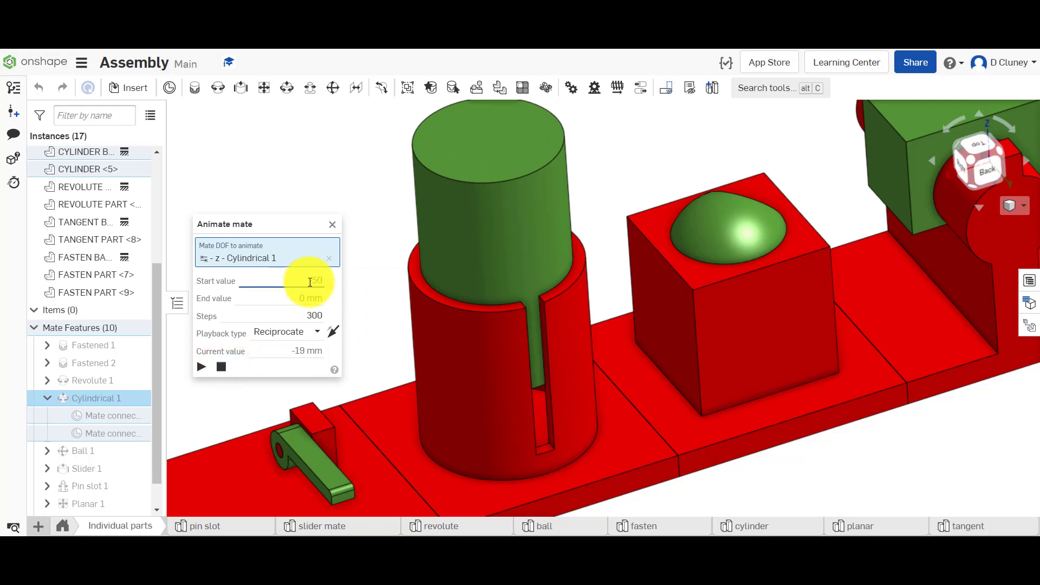
{"action": "left_click", "coordinate": [309, 318]}
{"action": "type", "text": "20"}
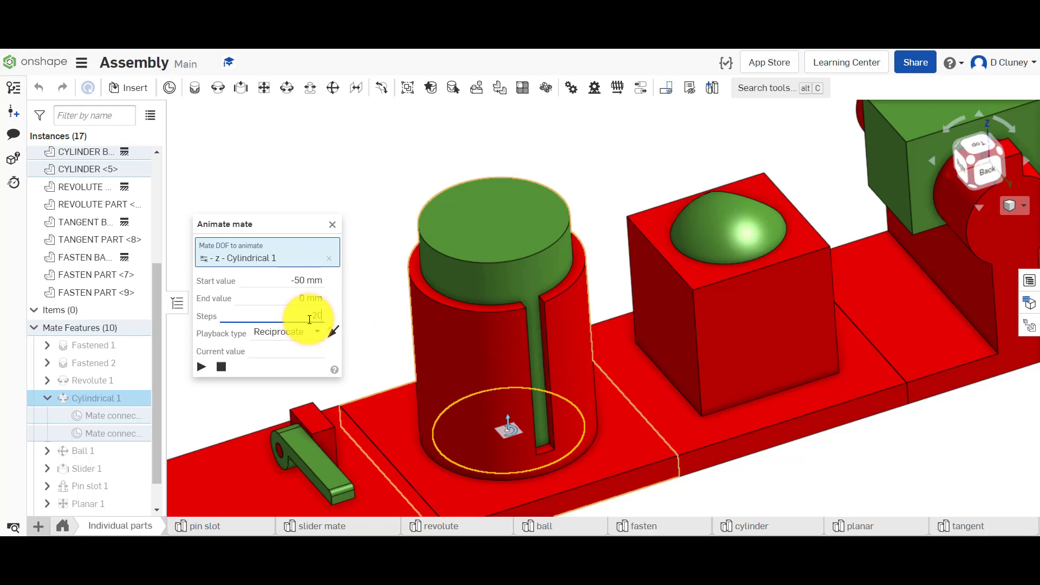
{"action": "left_click", "coordinate": [374, 300]}
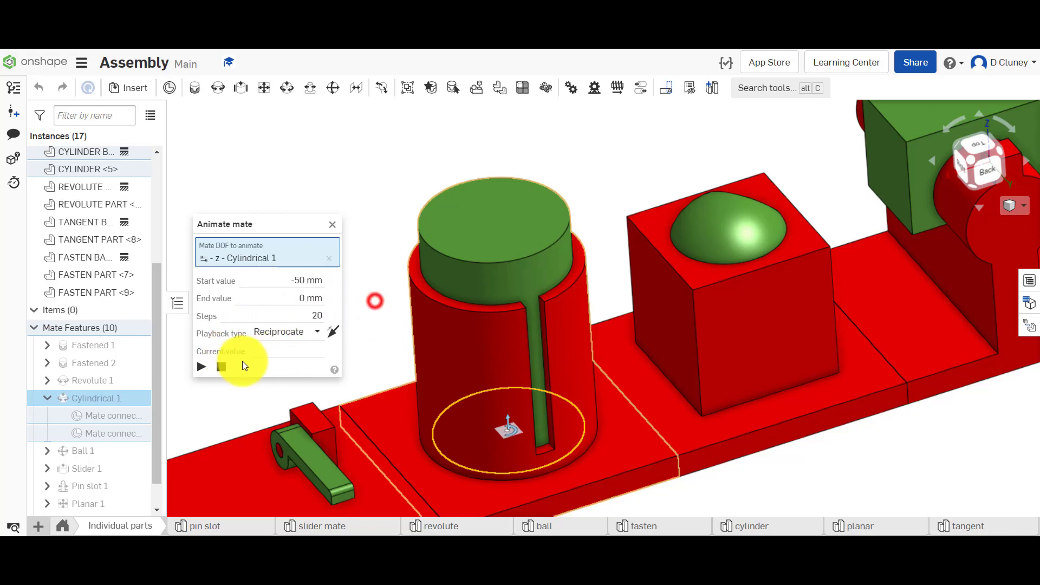
{"action": "left_click", "coordinate": [202, 366]}
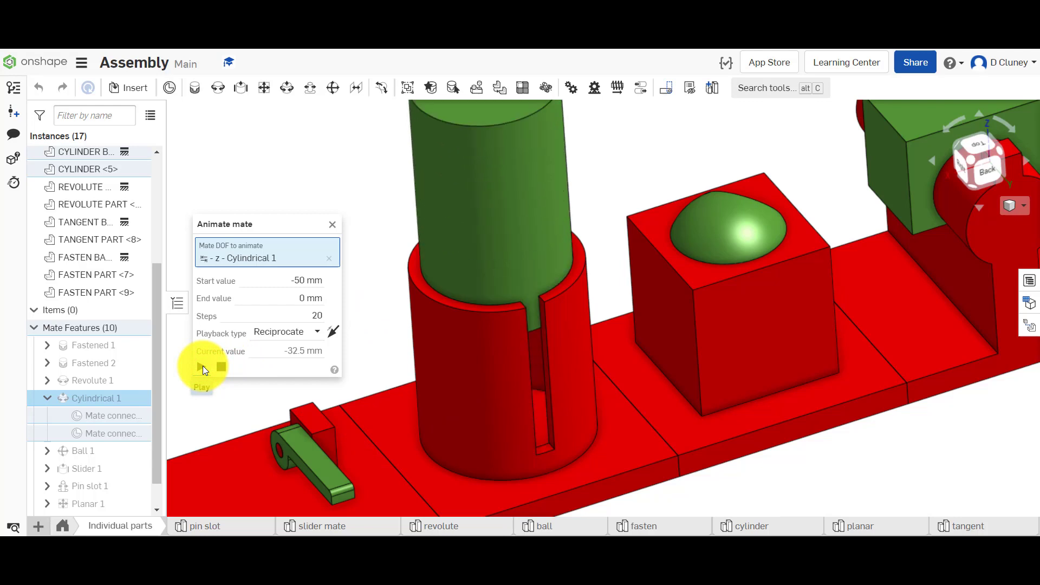
Play the animation once with Single playback over 500 steps, then close the mate animation
{"action": "left_click", "coordinate": [220, 367]}
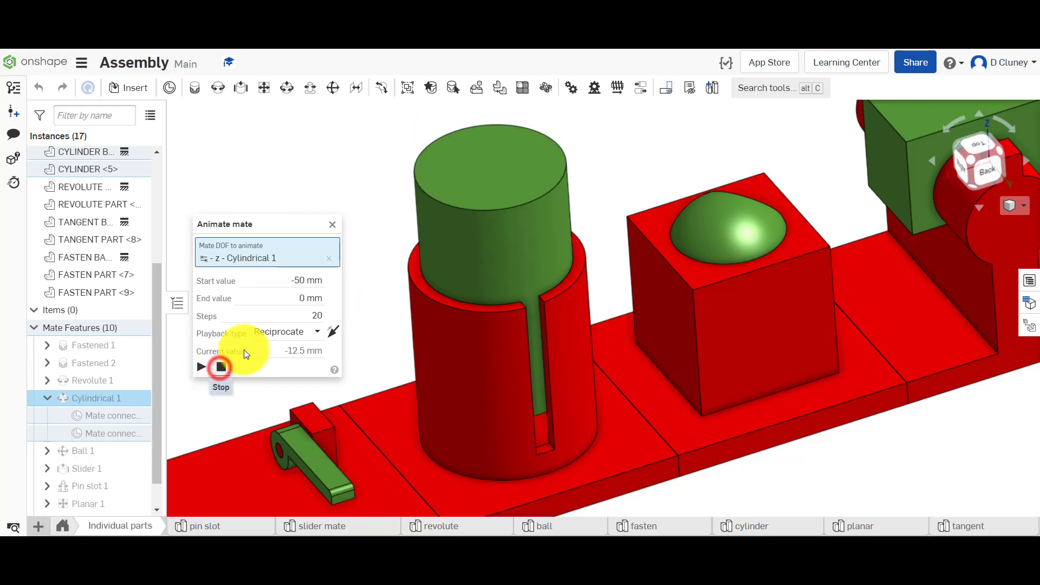
{"action": "left_click", "coordinate": [301, 335]}
{"action": "left_click", "coordinate": [276, 353]}
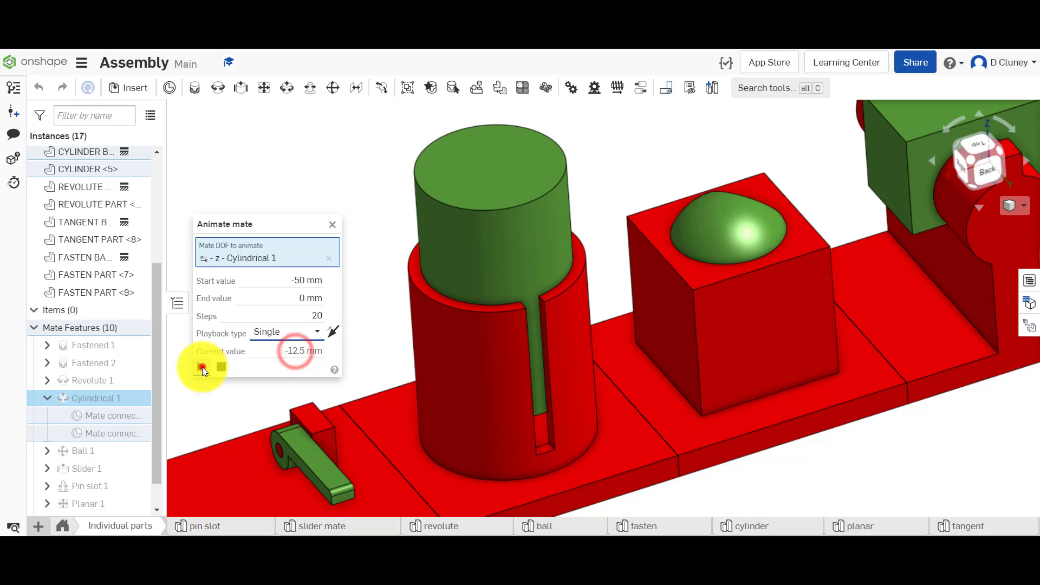
{"action": "left_click", "coordinate": [202, 368]}
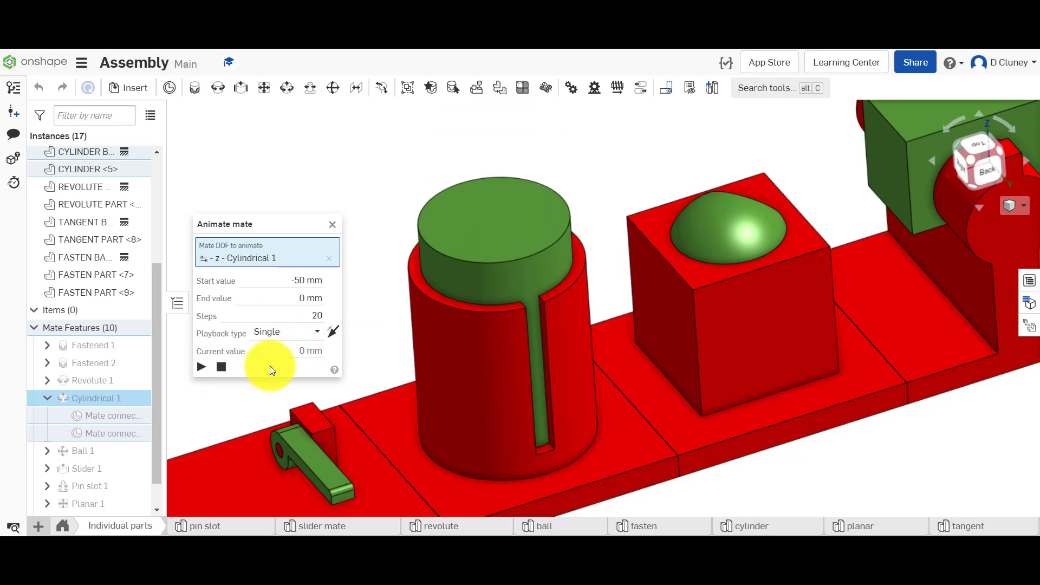
{"action": "left_click", "coordinate": [315, 316]}
{"action": "double_click", "coordinate": [315, 315]}
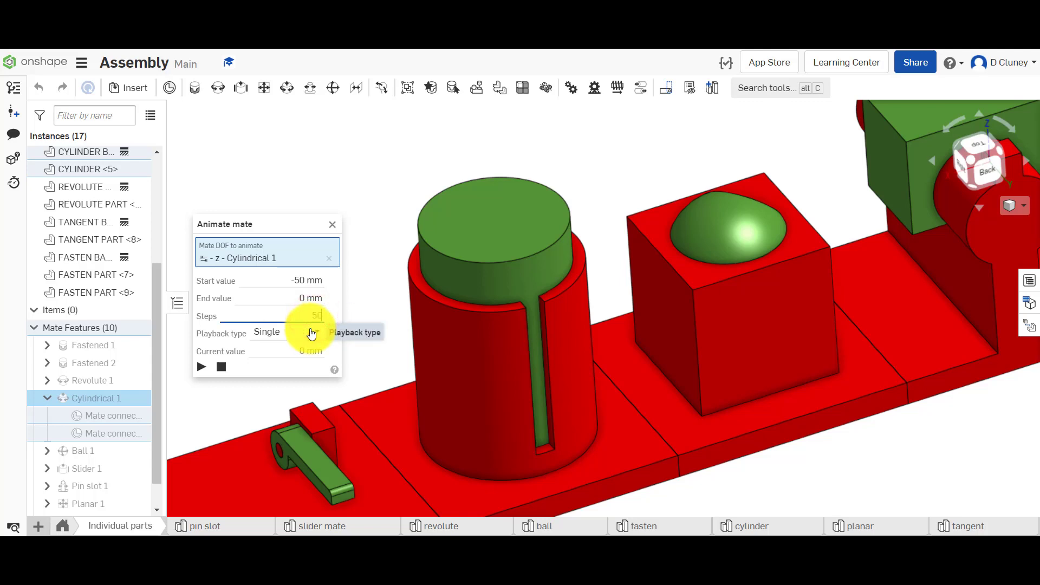
{"action": "left_click", "coordinate": [381, 353]}
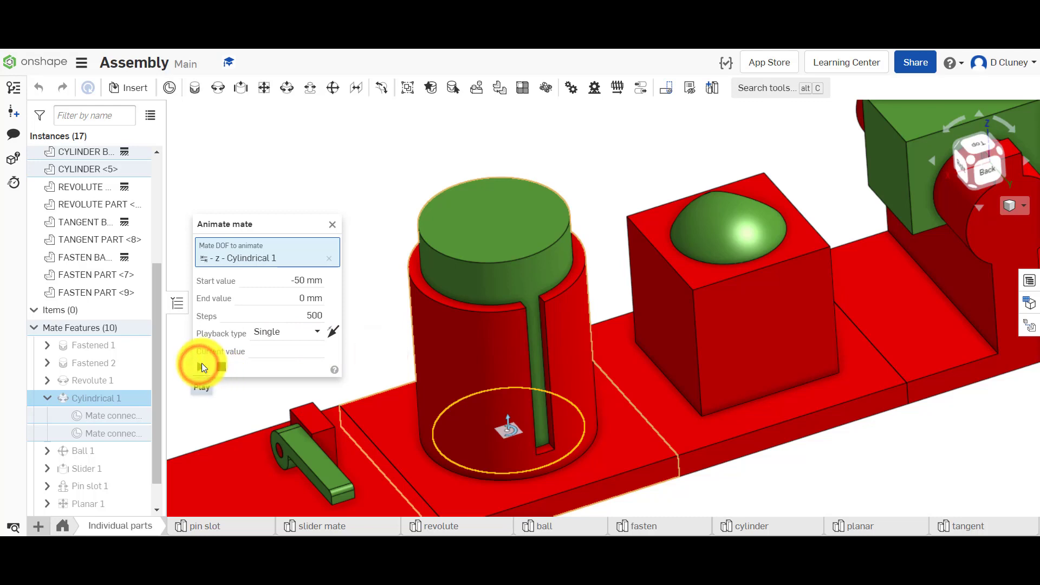
{"action": "left_click", "coordinate": [202, 368]}
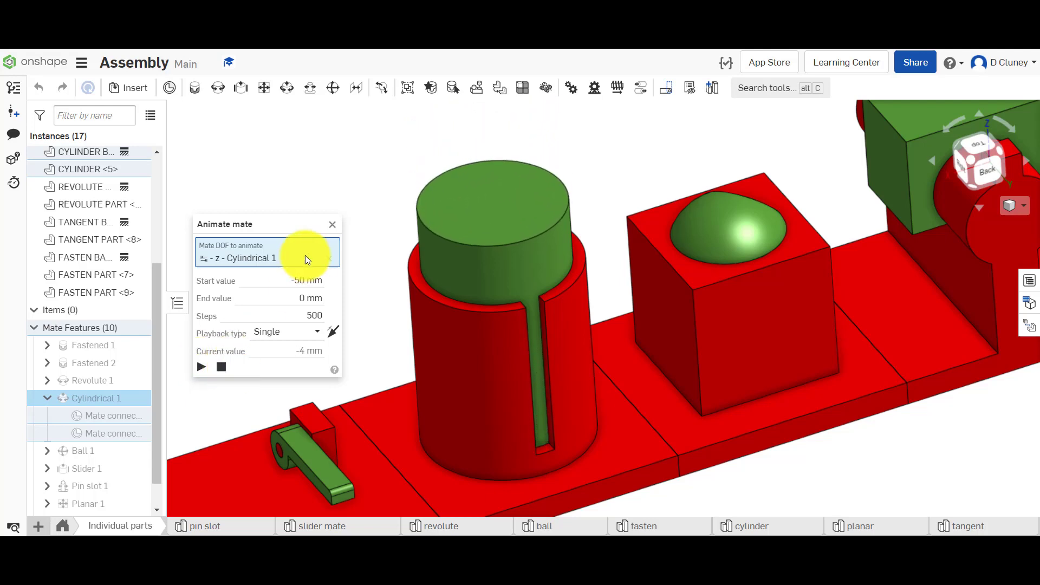
{"action": "left_click", "coordinate": [332, 225]}
Fit and orbit the assembly to a top-front-right view showing the full row of red demo bases
{"action": "scroll", "coordinate": [333, 230], "scroll_direction": "down", "scroll_amount": 2}
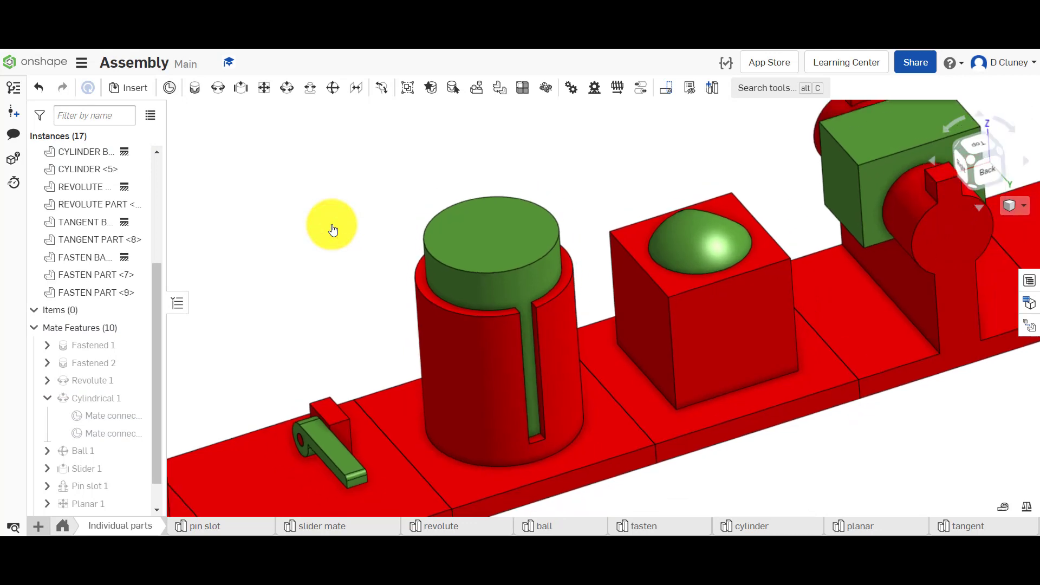
{"action": "key", "text": "f"}
{"action": "right_click_drag", "start_coordinate": [668, 129], "coordinate": [620, 241]}
{"action": "scroll", "coordinate": [459, 191], "scroll_direction": "down", "scroll_amount": 2}
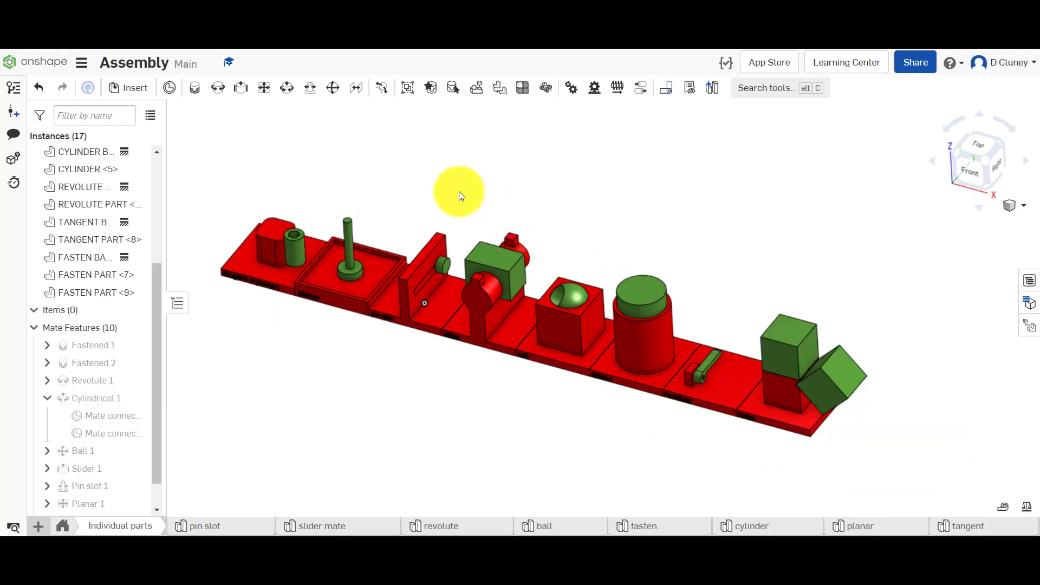